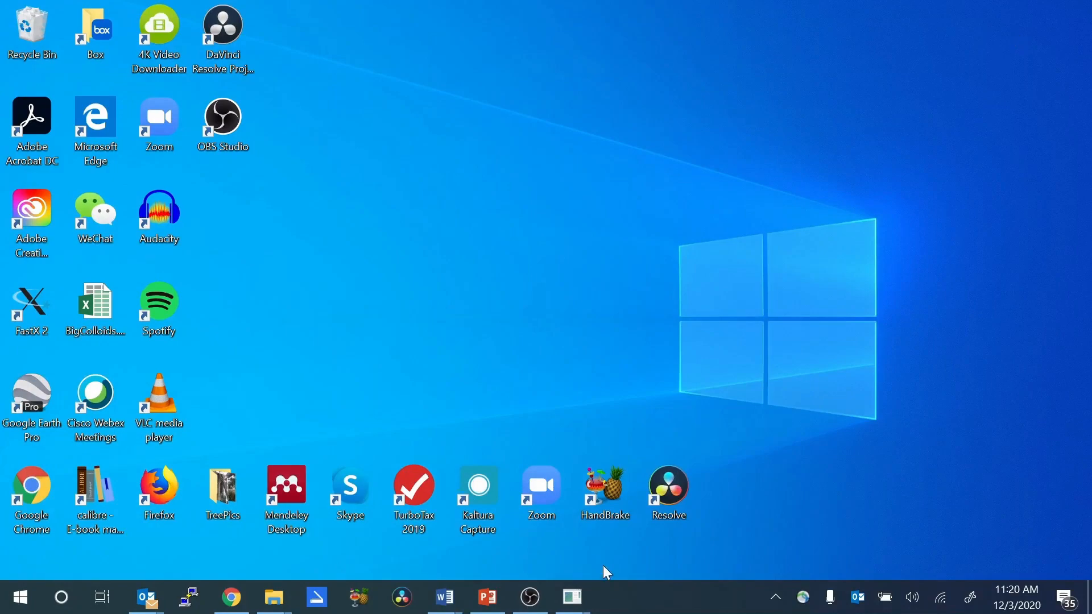
Switch to the Upscale_Continuum_GUI window and maximize it
mouse_move(573, 596)
mouse_move(652, 501)
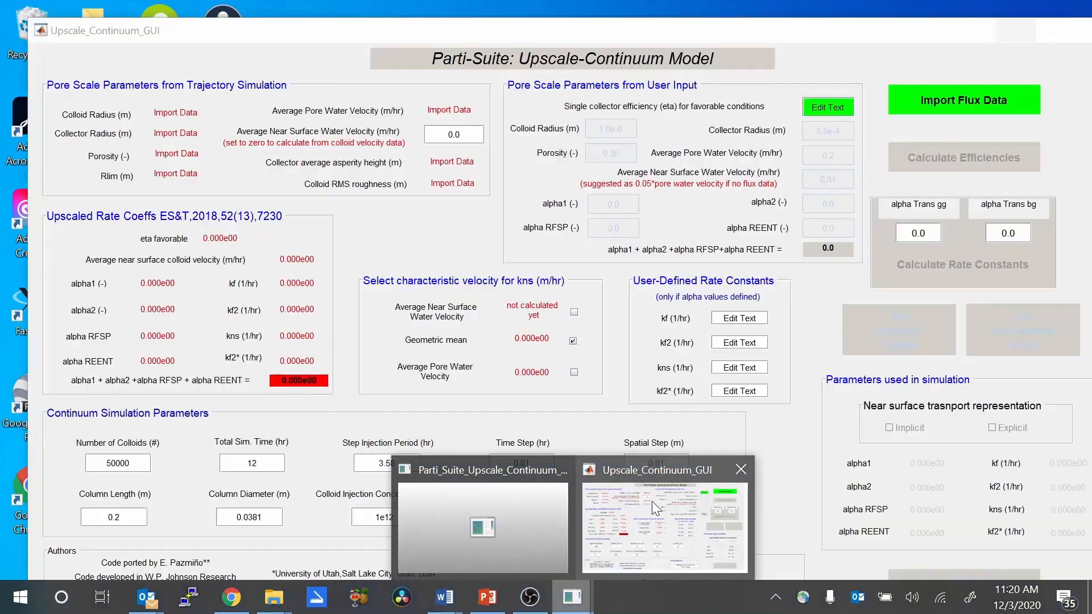
click(655, 472)
click(1052, 32)
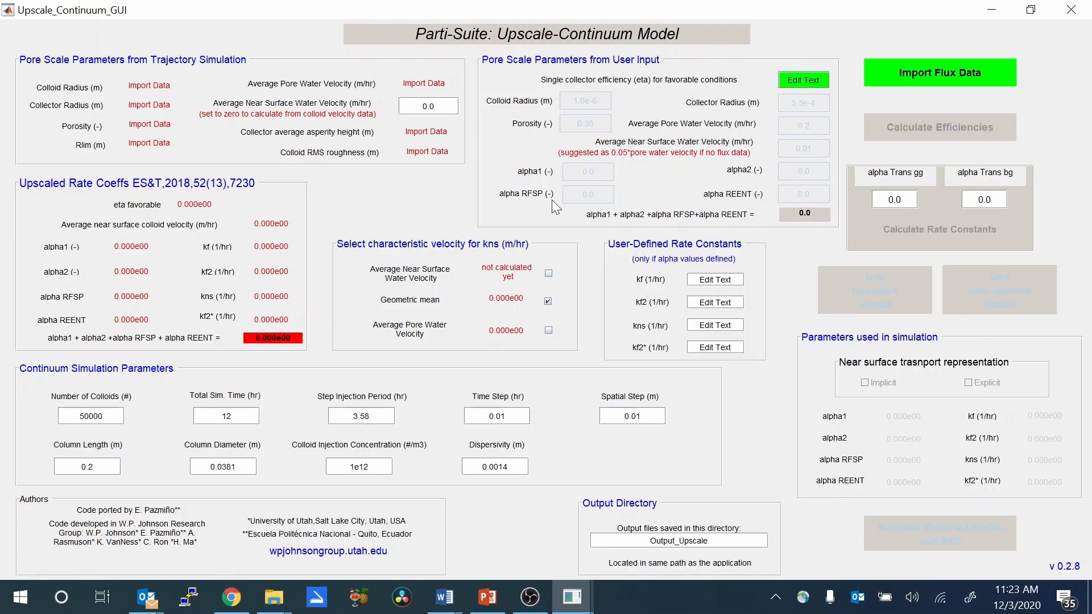
Start importing flux data and browse to the My Drive > FilesActive > CODES folder
click(927, 77)
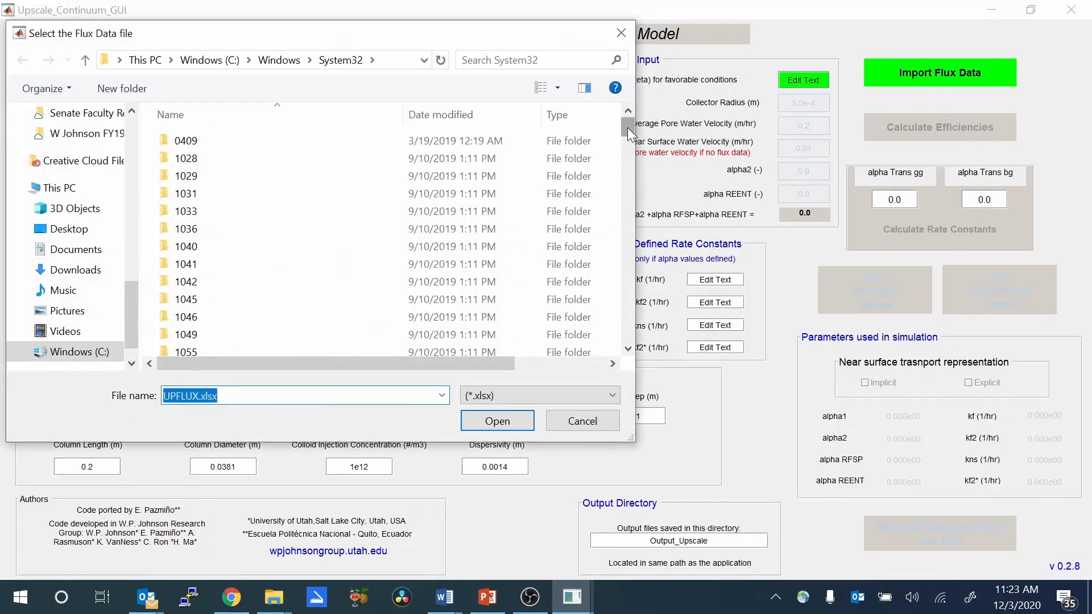
drag(129, 318, 131, 272)
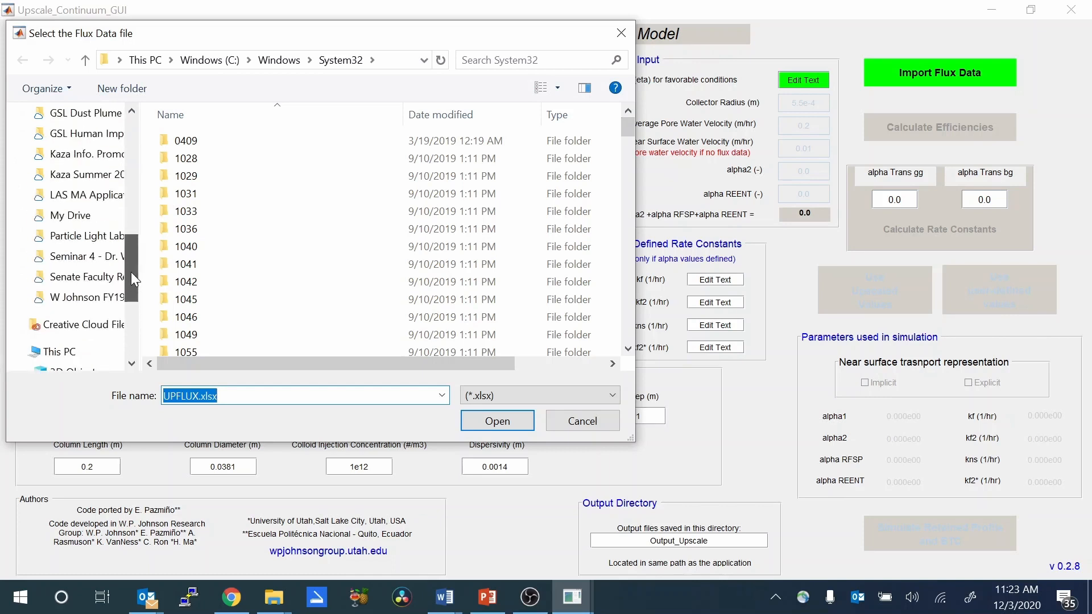
click(86, 219)
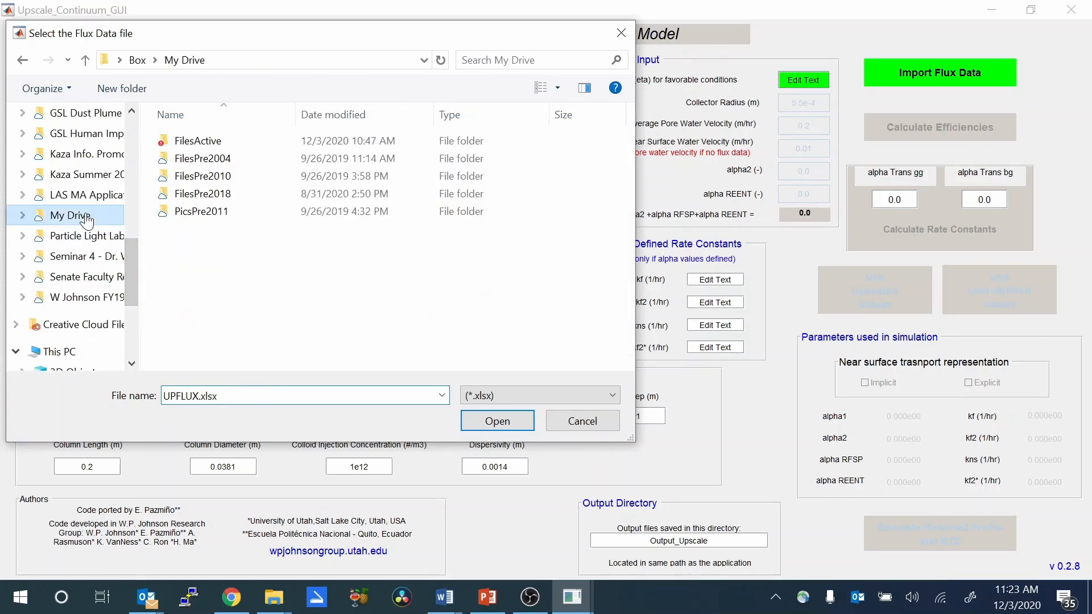
click(198, 145)
double_click(196, 142)
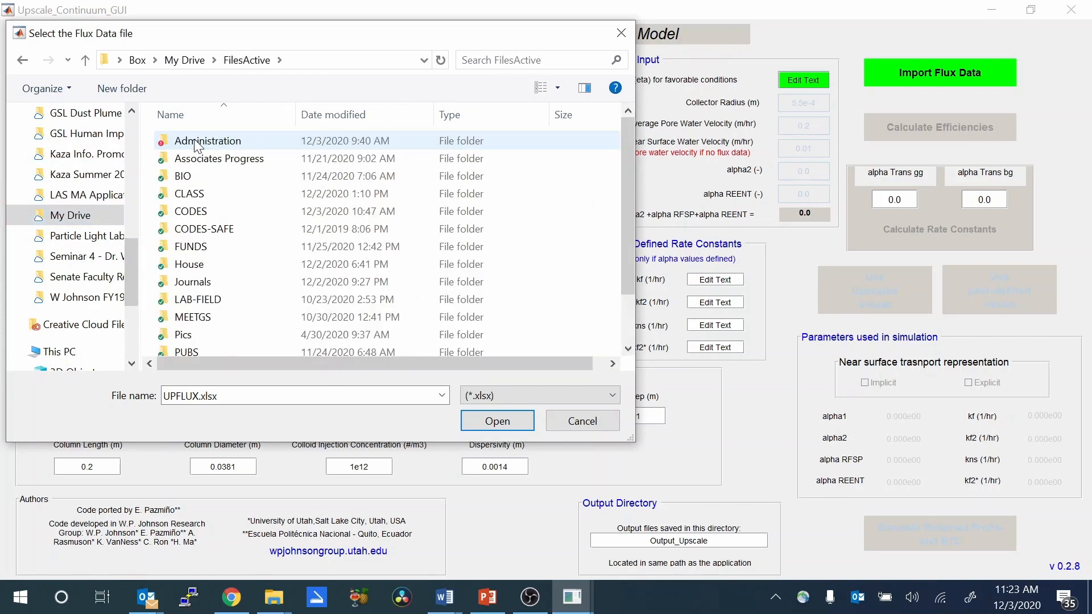
click(207, 212)
double_click(206, 211)
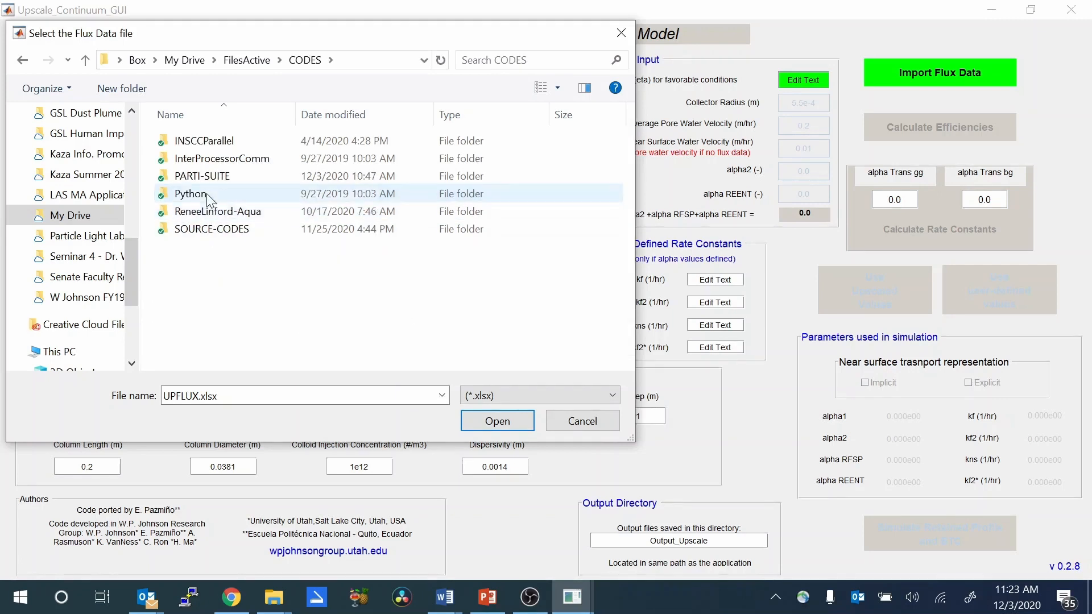
Load UPFLUX-GlassBeads-6mM.xlsx from PARTI-SUITE > MatlabExecutables > Upscale-Continuum as the flux data file
double_click(199, 177)
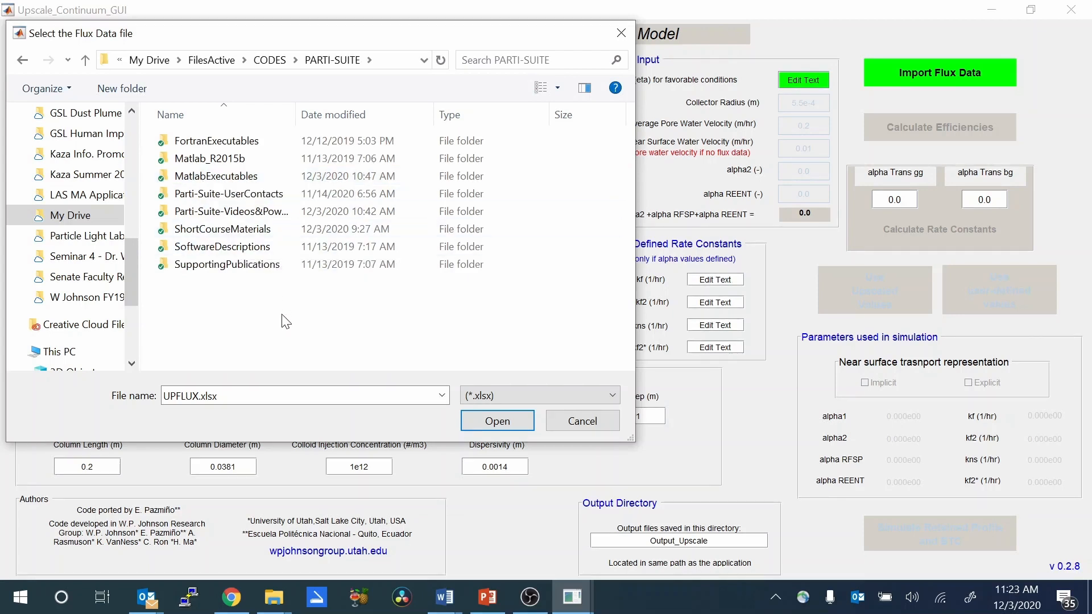
double_click(246, 181)
click(244, 181)
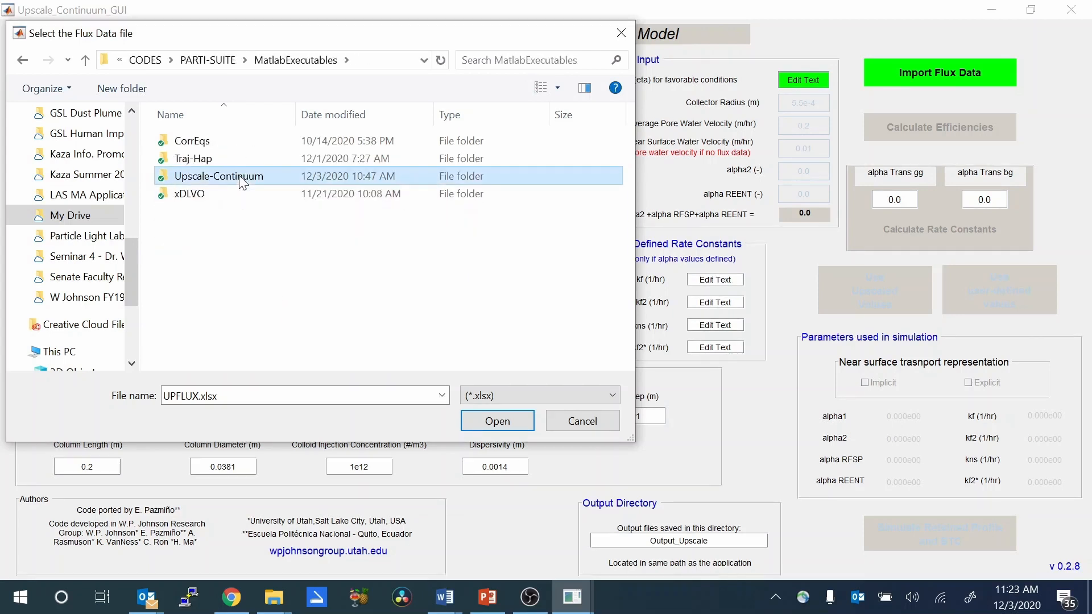
double_click(243, 181)
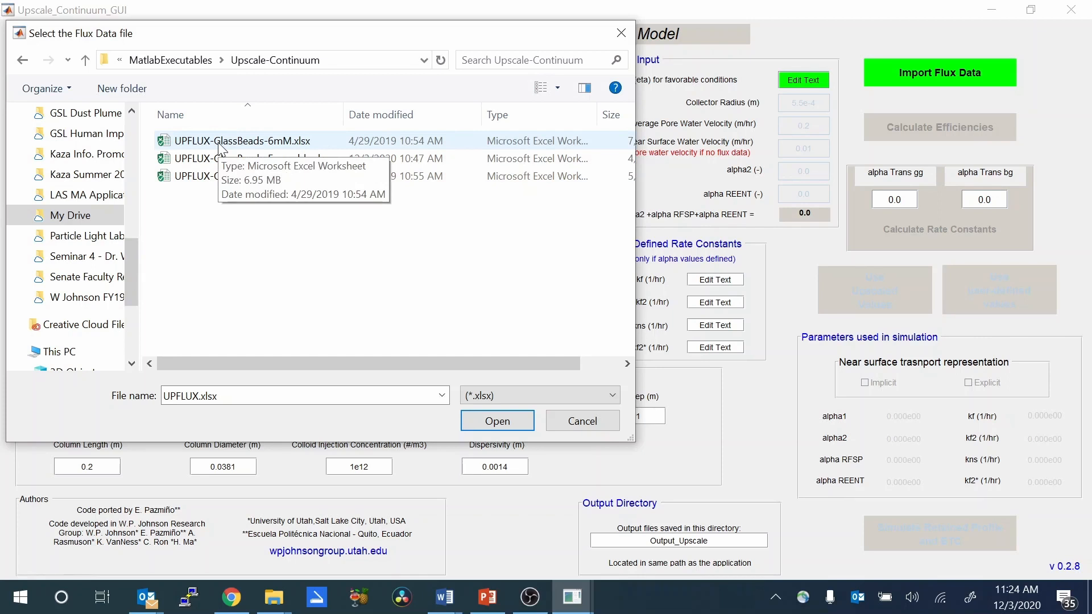
click(190, 146)
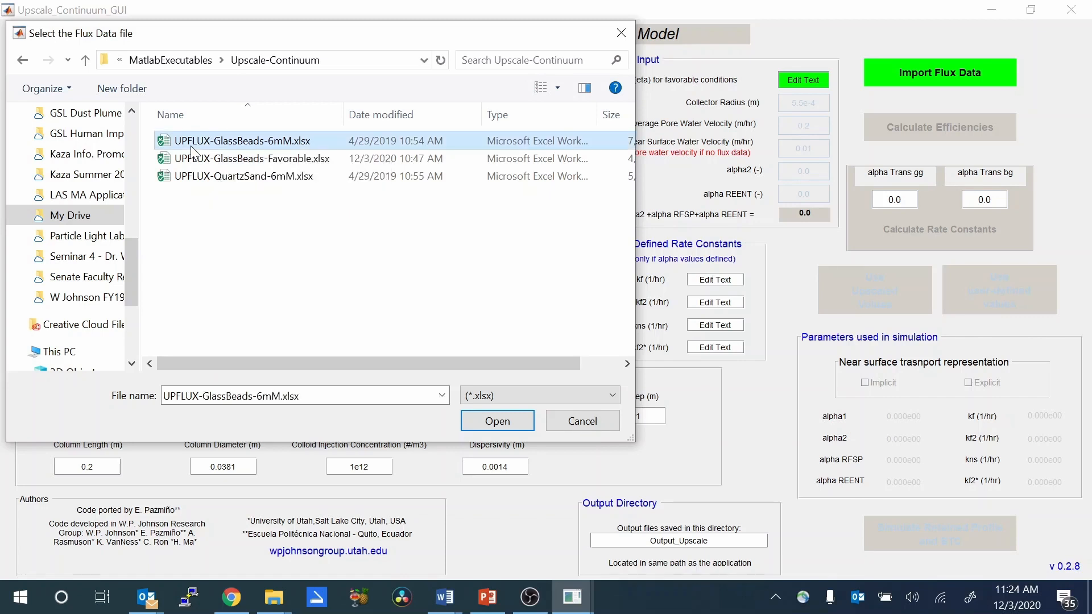
click(496, 423)
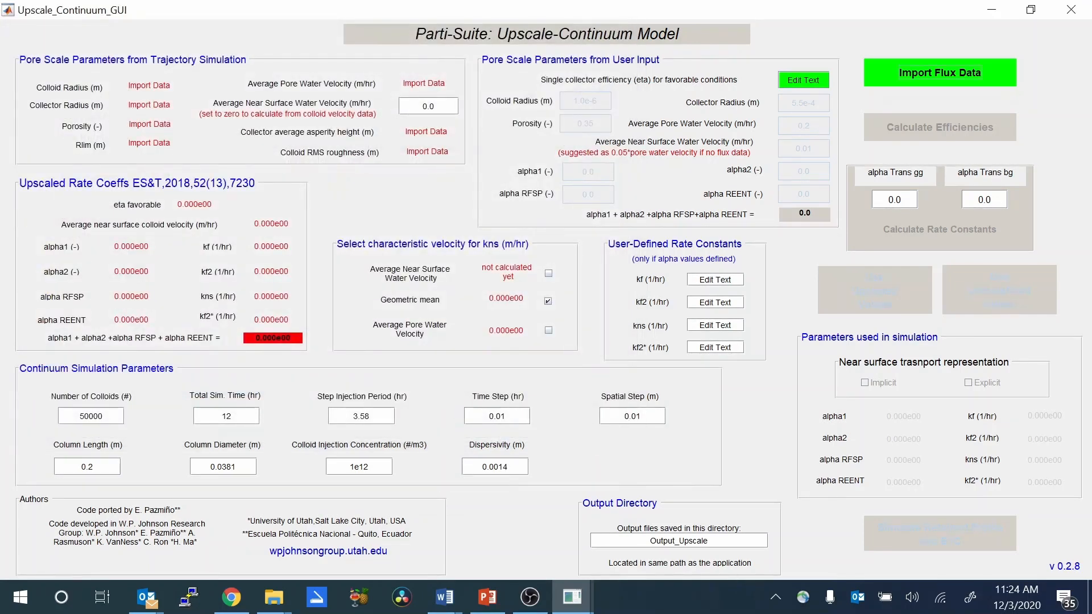
Switch to the Upscale-Continuum folder in File Explorer and open UPFLUX-GlassBeads-6mM.xlsx in Excel
click(270, 598)
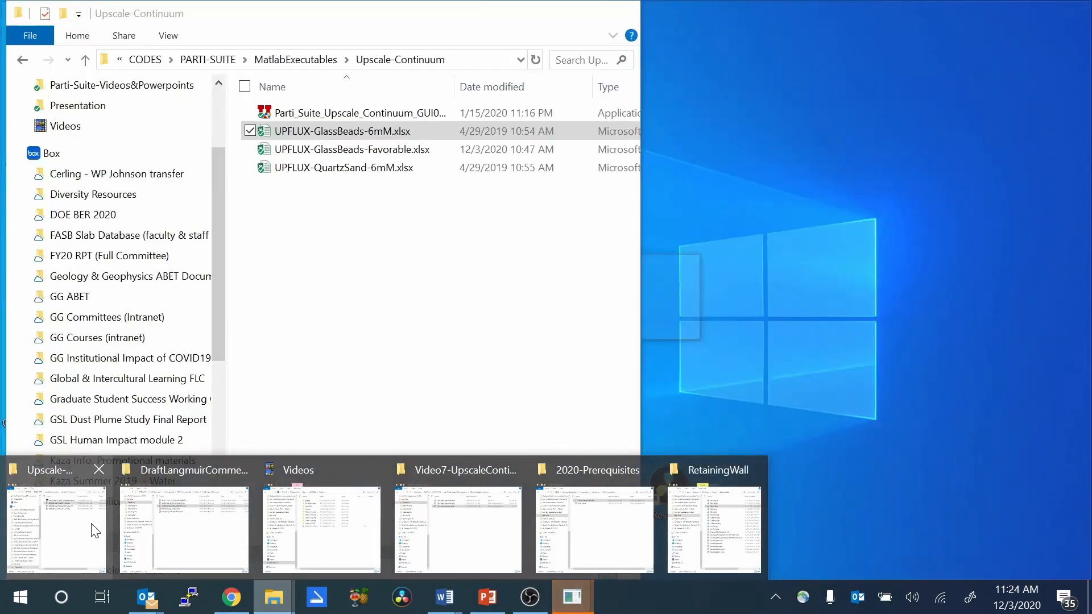
click(91, 523)
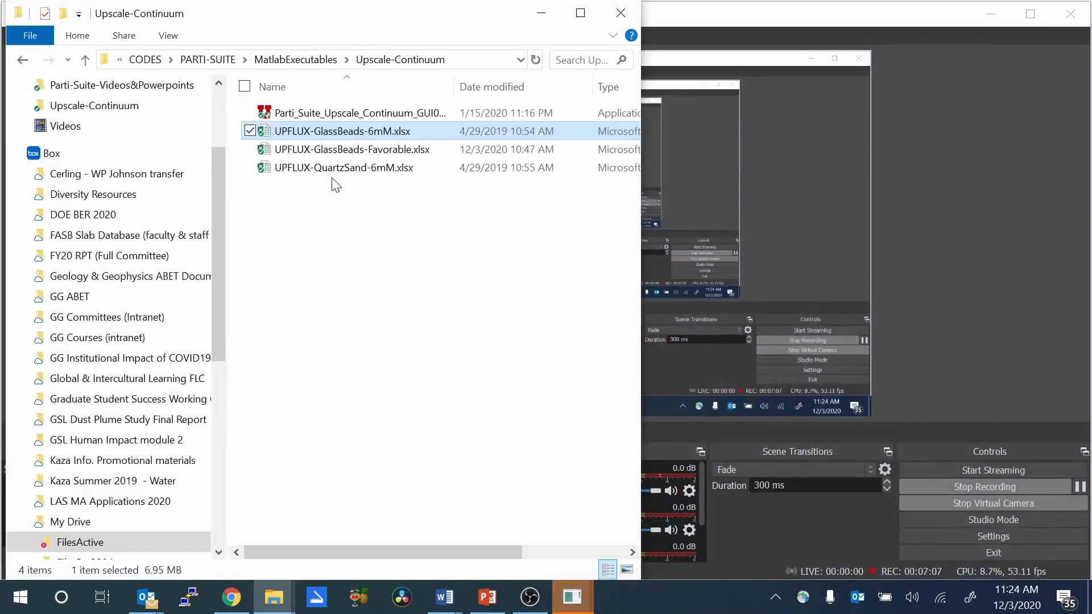
double_click(329, 135)
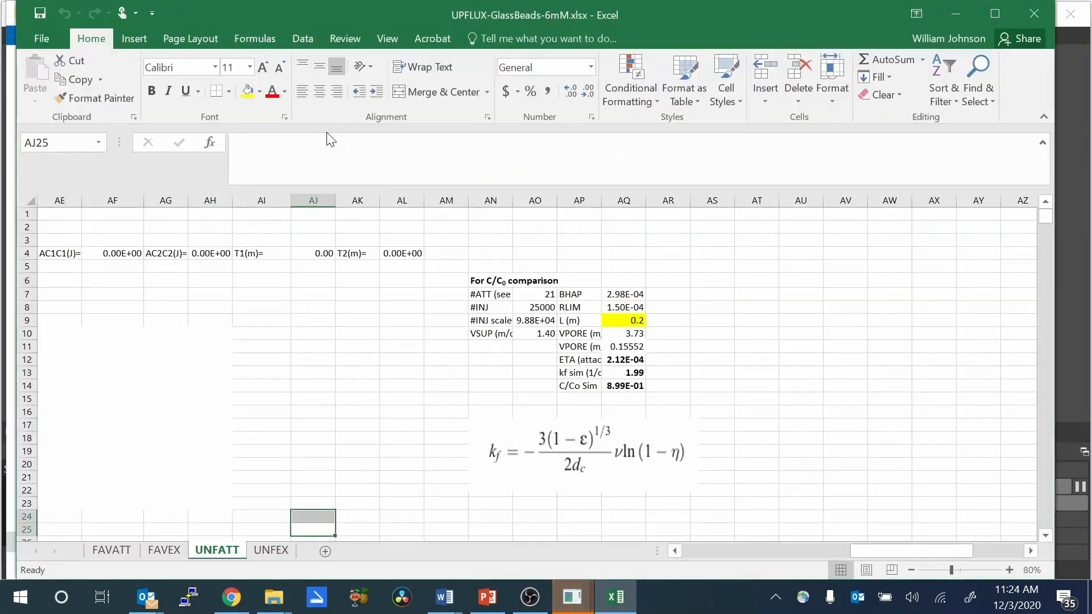
Examine the header parameters and attached-colloid rows of the UNFATT sheet, dismiss the mail notification, and close the workbook
drag(920, 552, 631, 544)
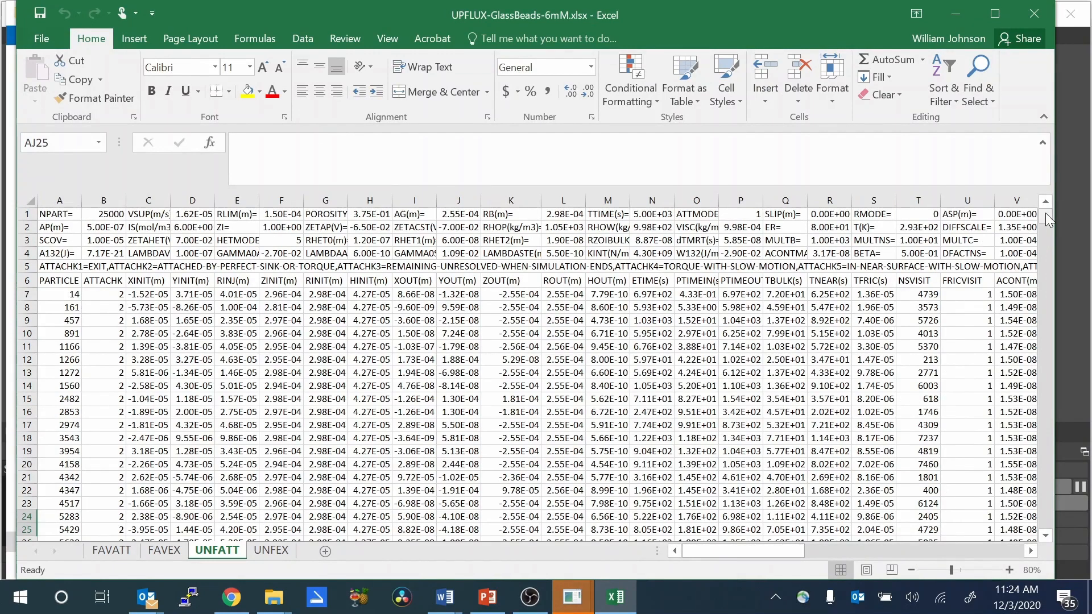
drag(1045, 213, 1044, 211)
drag(1044, 218, 1042, 222)
click(1044, 201)
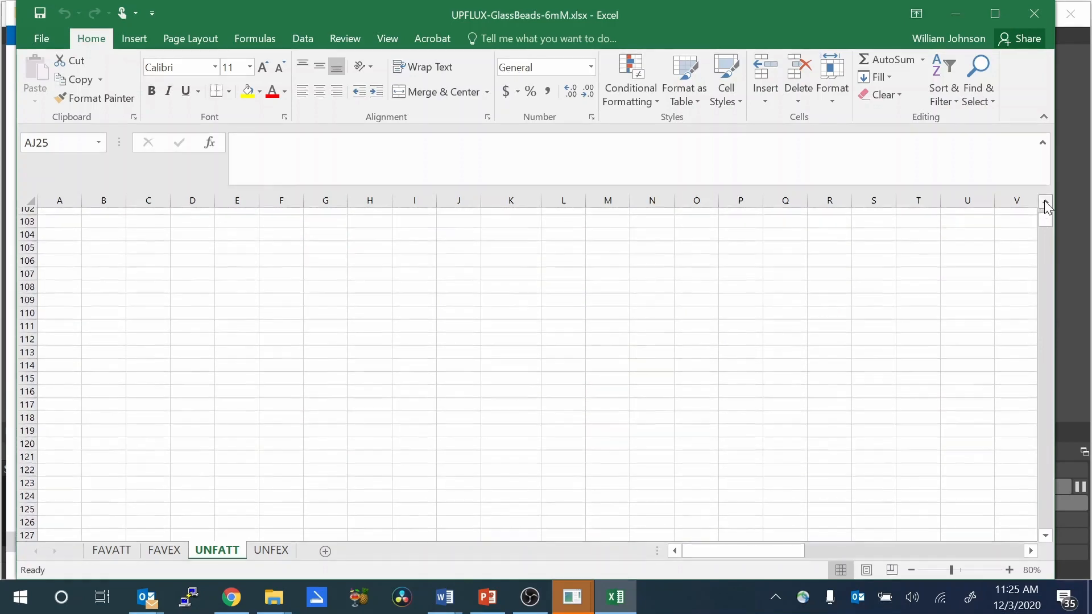
scroll(1044, 200, up, 7)
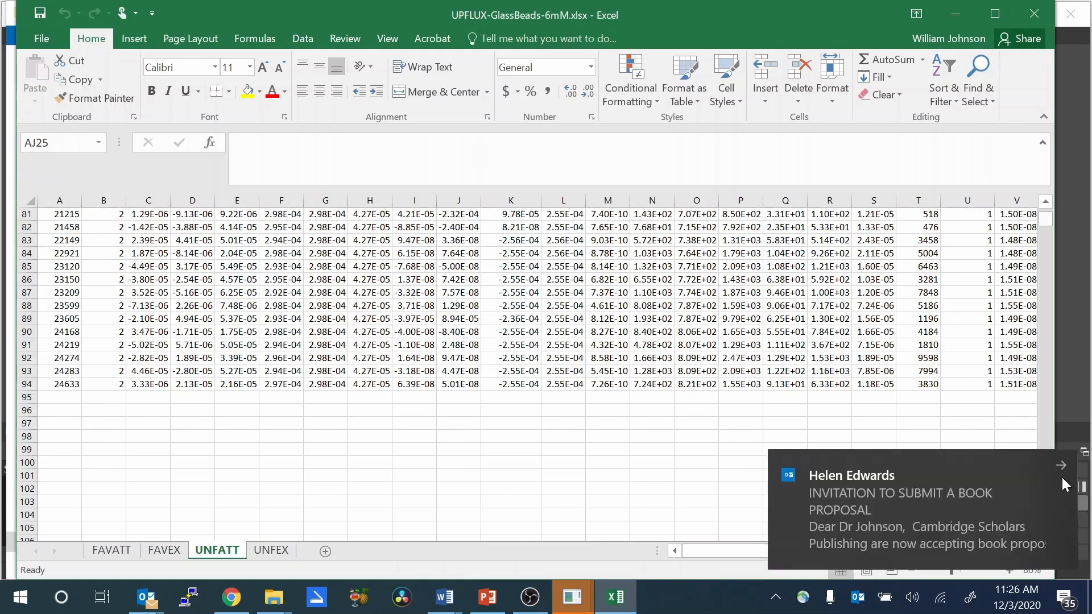
click(1062, 465)
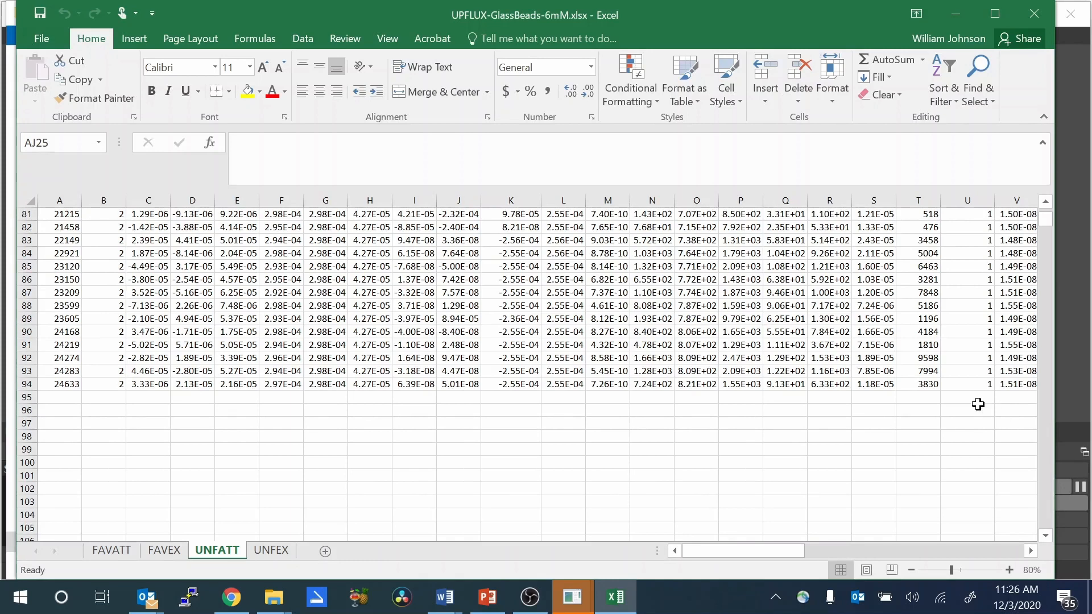
drag(1048, 220, 1048, 212)
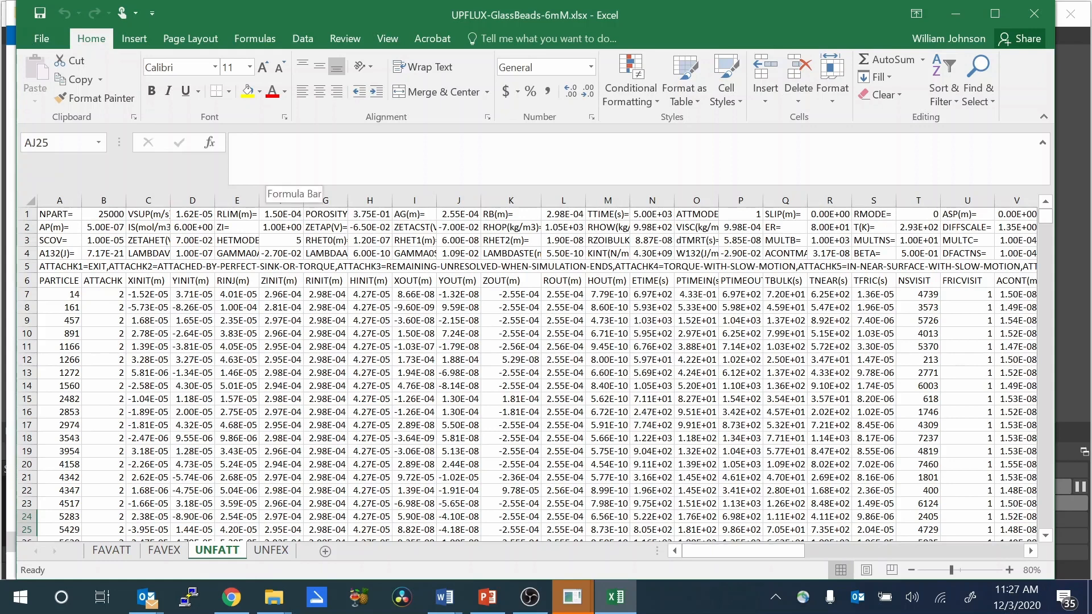
click(1038, 12)
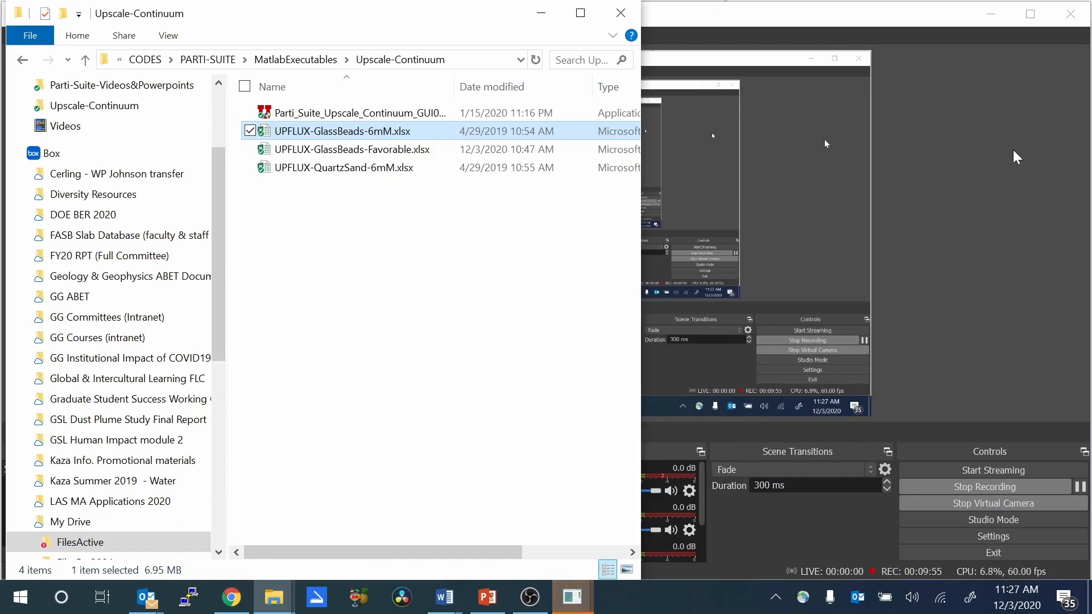
Acknowledge the flux data notice and return to the Upscale_Continuum_GUI window
click(566, 606)
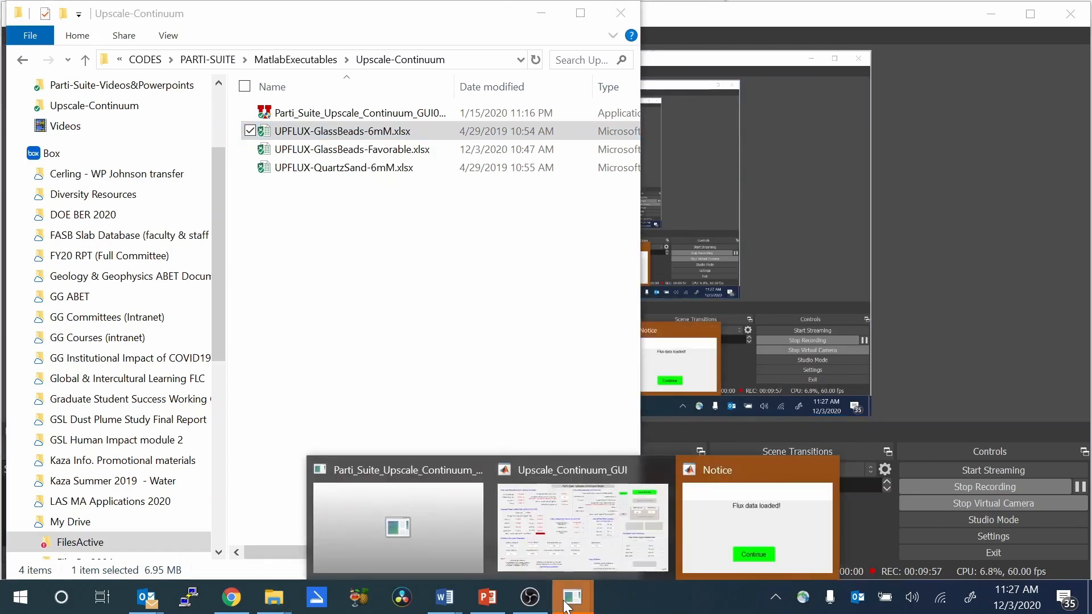
click(732, 531)
click(612, 78)
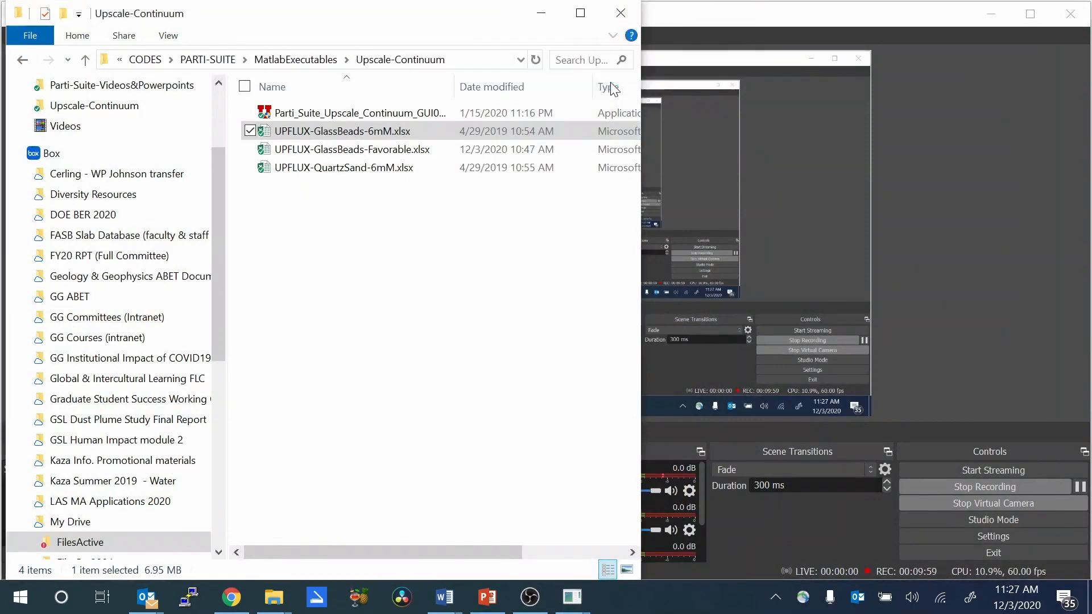
click(568, 604)
click(613, 548)
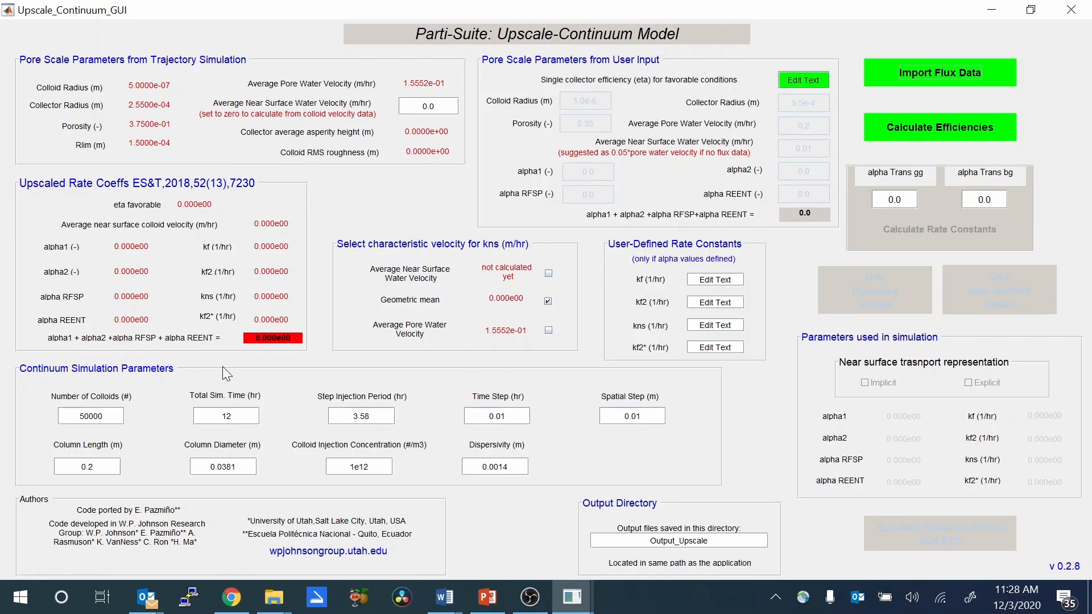
Calculate the efficiencies from the imported flux data and acknowledge the ATTACHK note and the completion notice
click(889, 127)
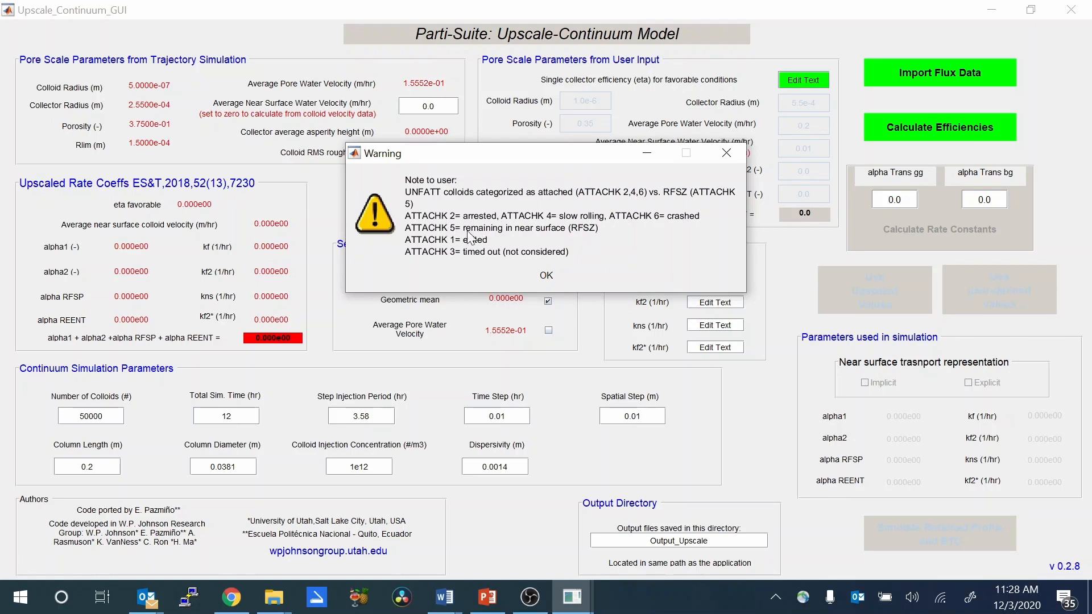
click(550, 278)
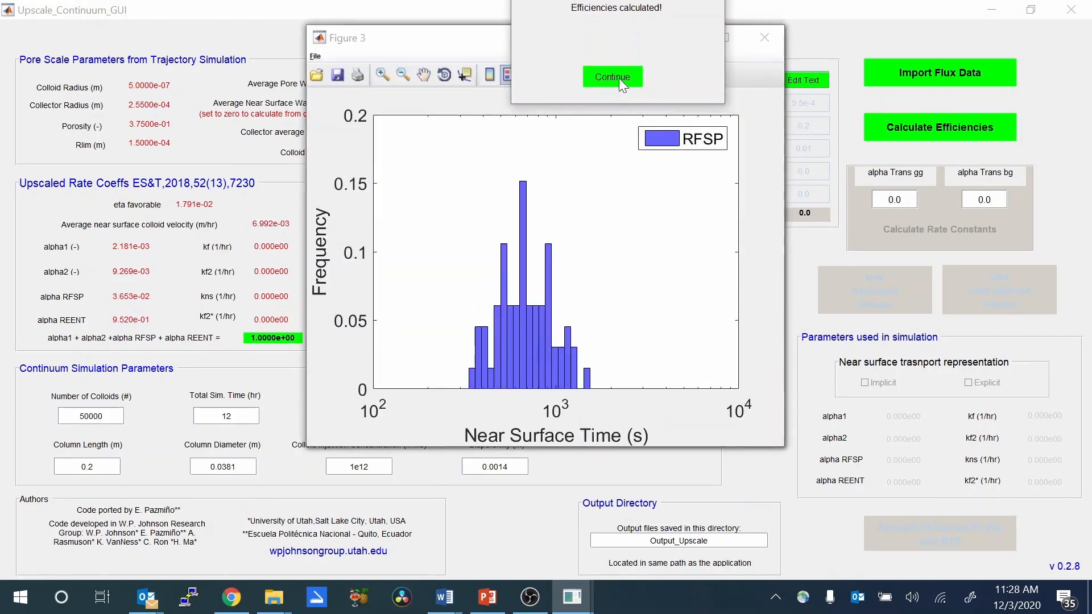
click(619, 78)
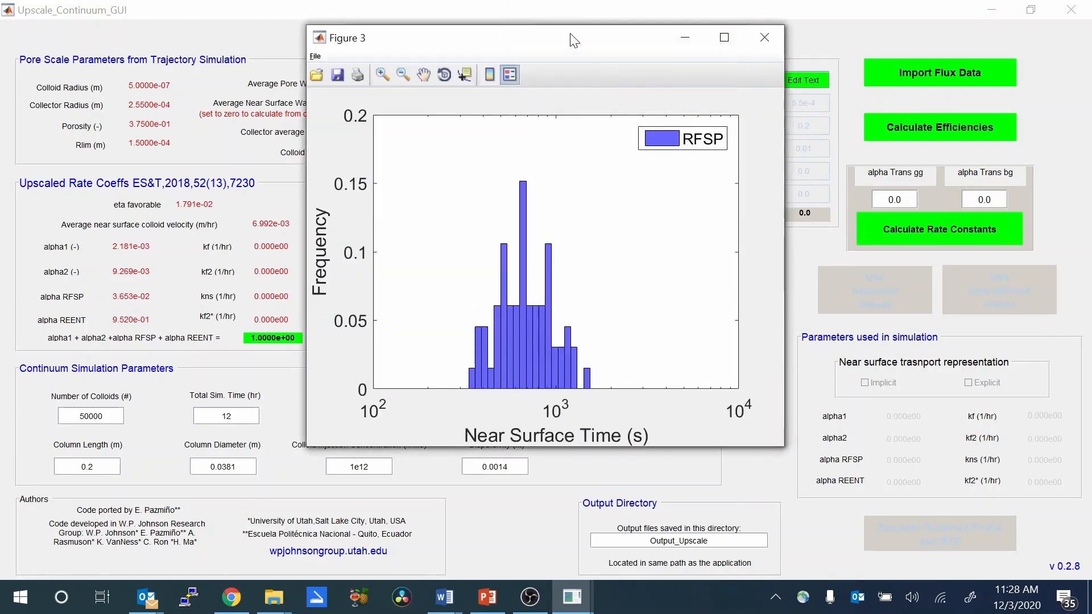
Move the three histogram figures apart to examine the near surface time and total time distributions
drag(573, 40, 588, 102)
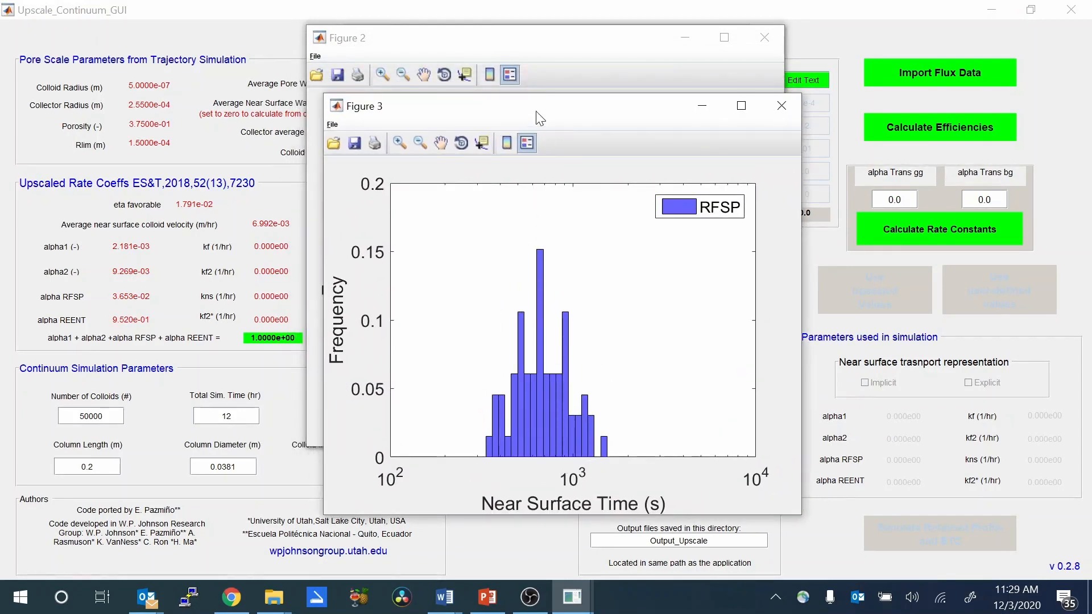
drag(539, 119, 825, 126)
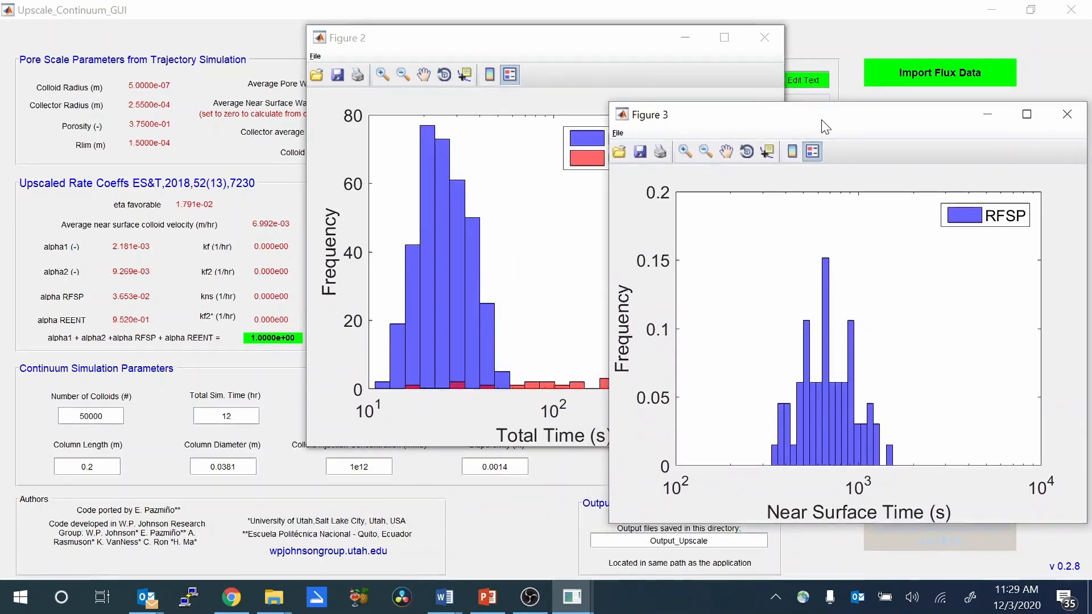
click(546, 48)
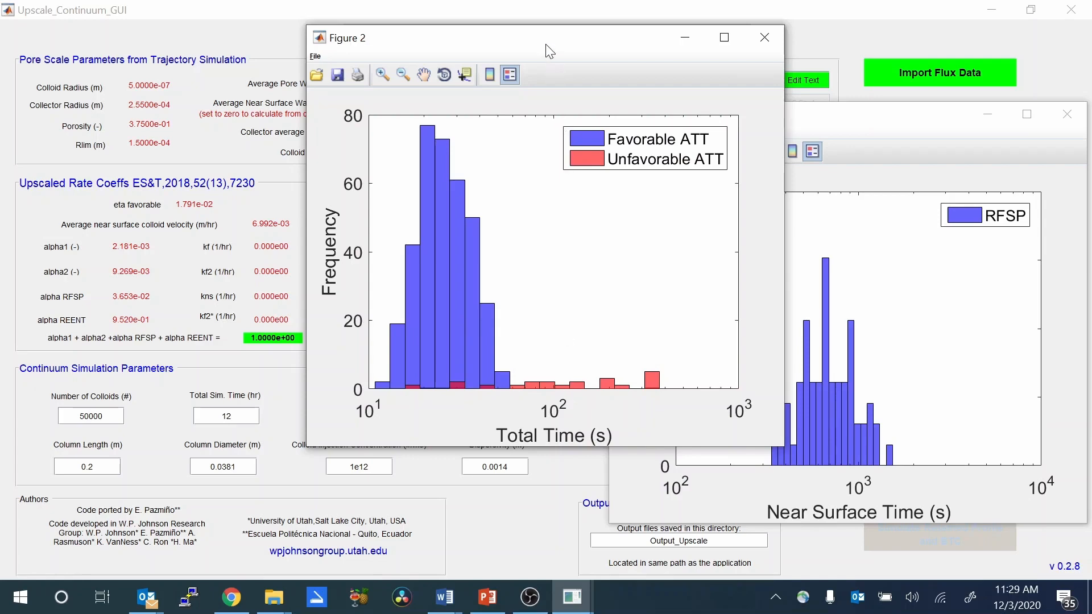
drag(548, 50, 834, 135)
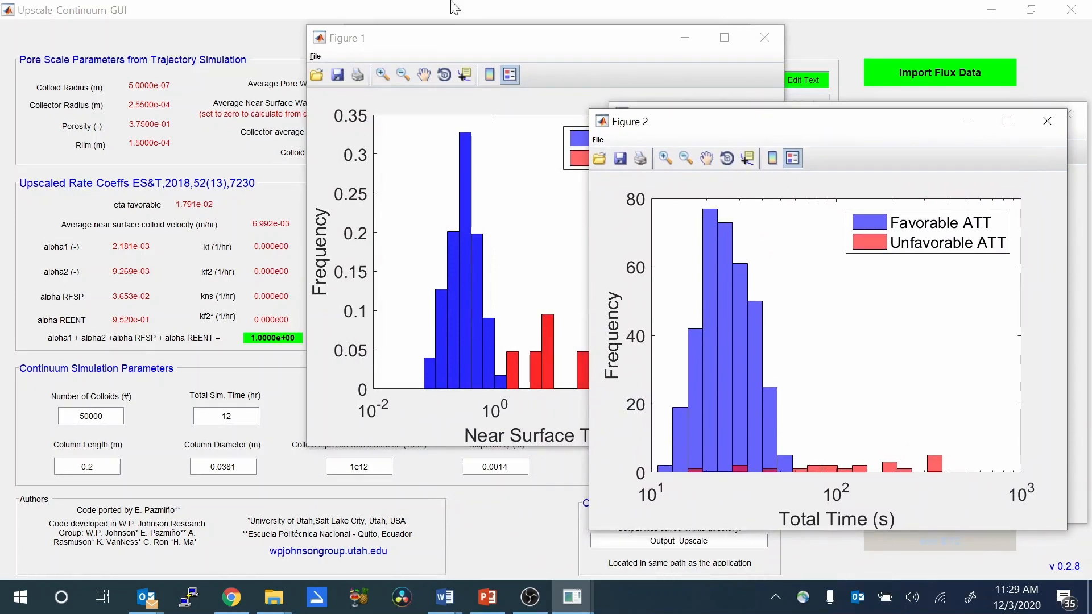
drag(486, 37, 283, 133)
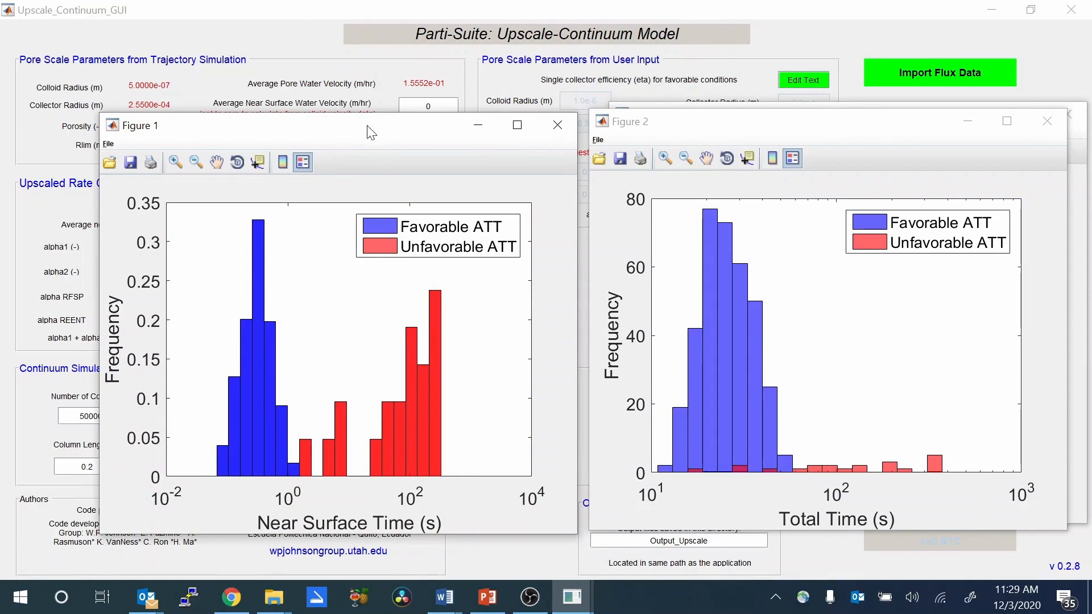
drag(371, 132, 857, 146)
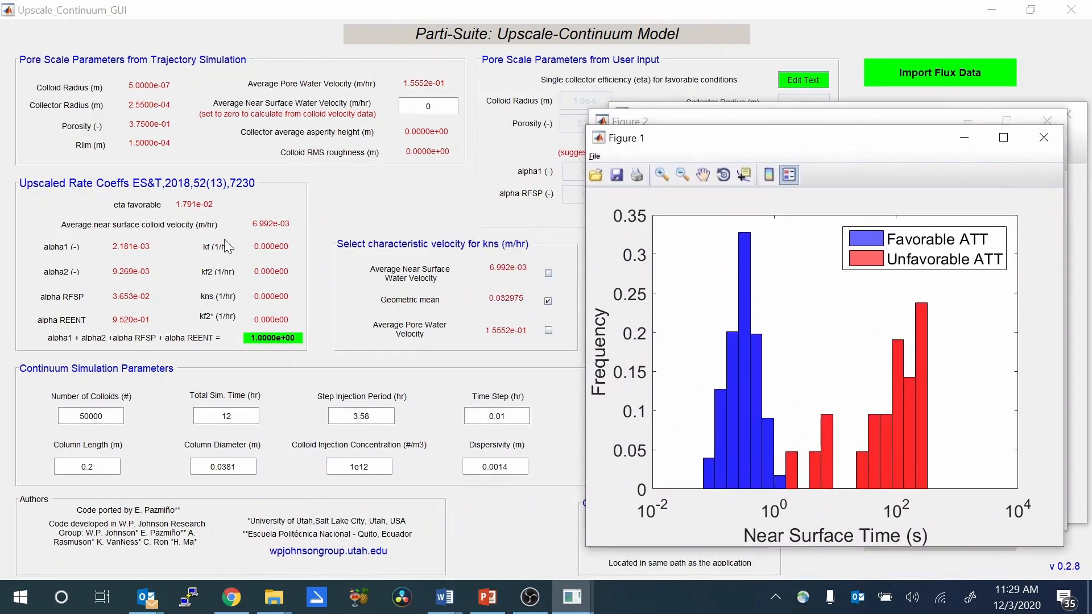
Bring the main model window back to the front and calculate the rate constants with the geometric mean velocity
click(460, 13)
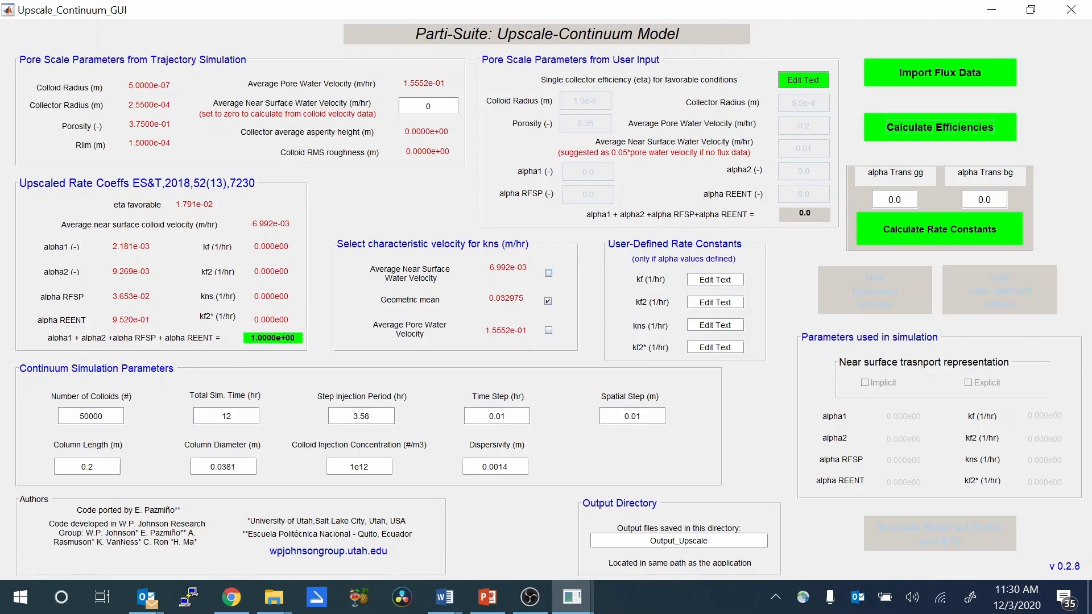
click(898, 230)
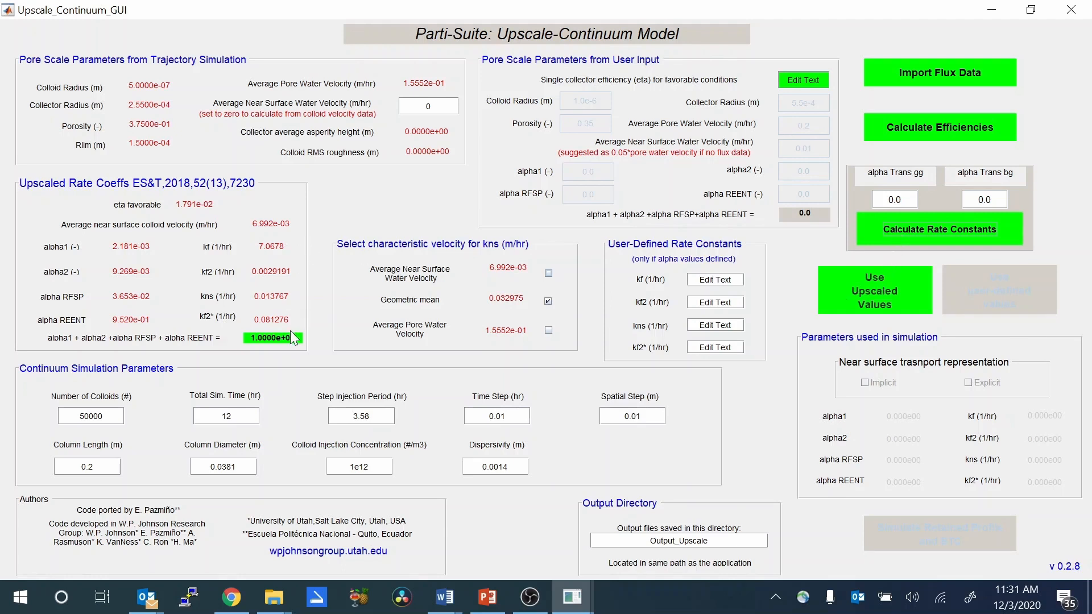
Load the upscaled values as the simulation parameters, acknowledge the notice and choose the implicit near surface transport representation
click(861, 289)
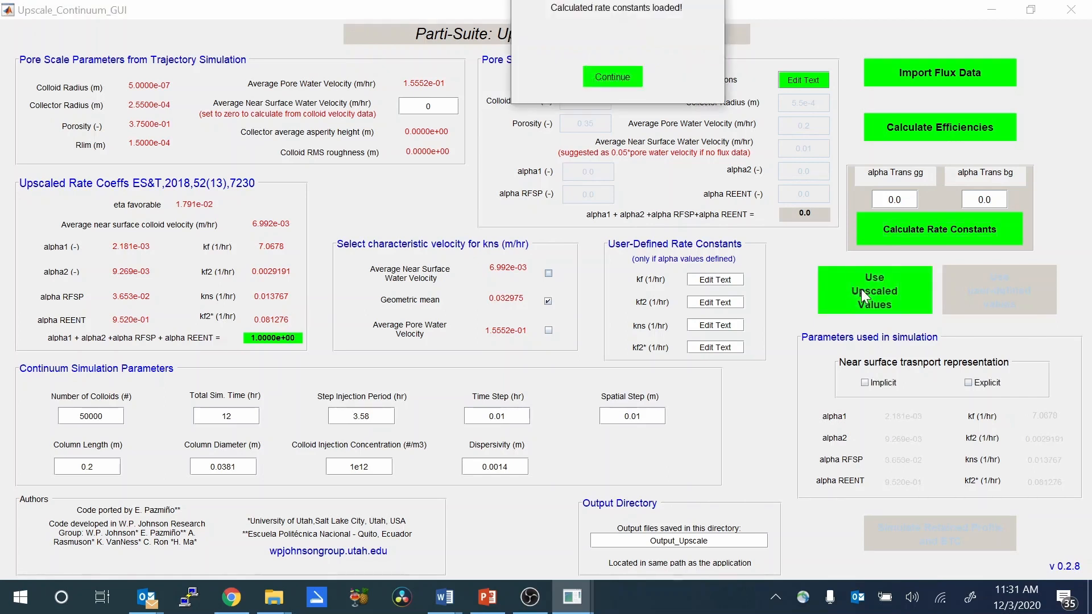
click(623, 76)
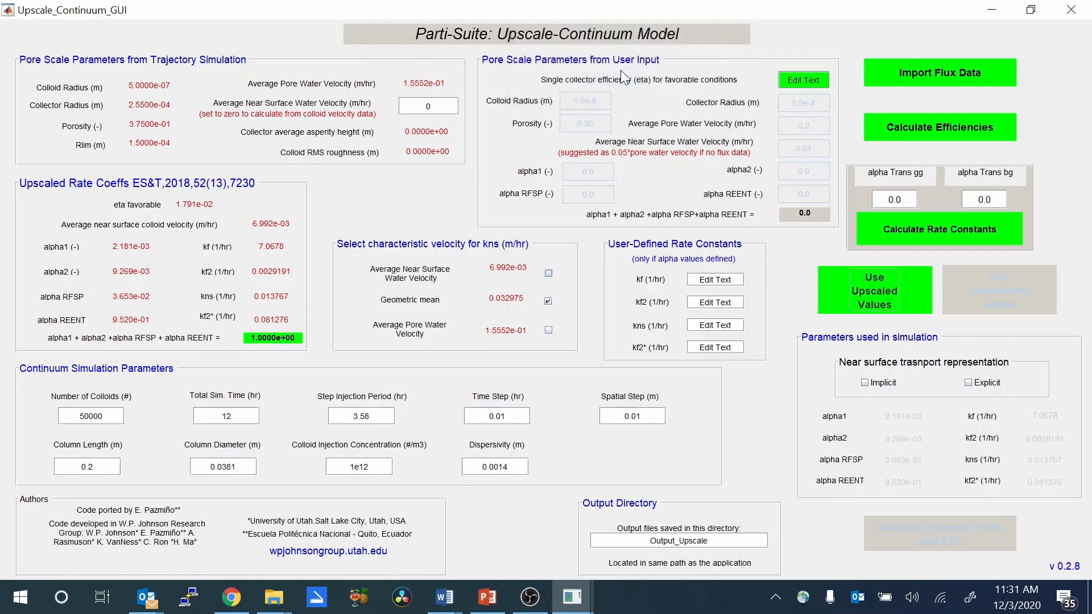
click(866, 385)
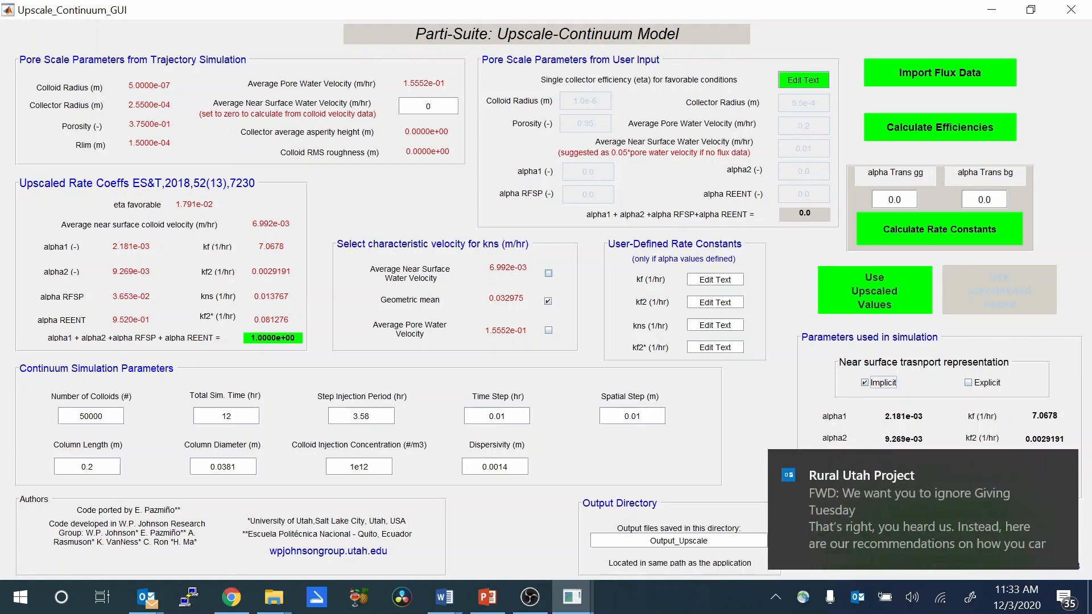
click(1063, 469)
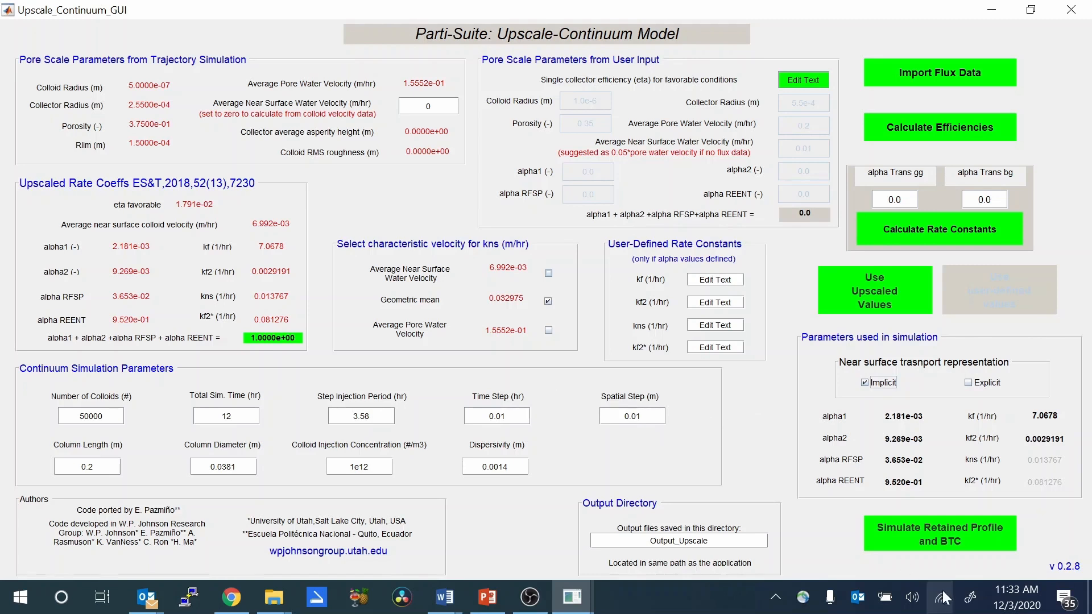
Simulate the retained profile and BTC, acknowledge completion and move the two result figures apart to examine them
click(946, 537)
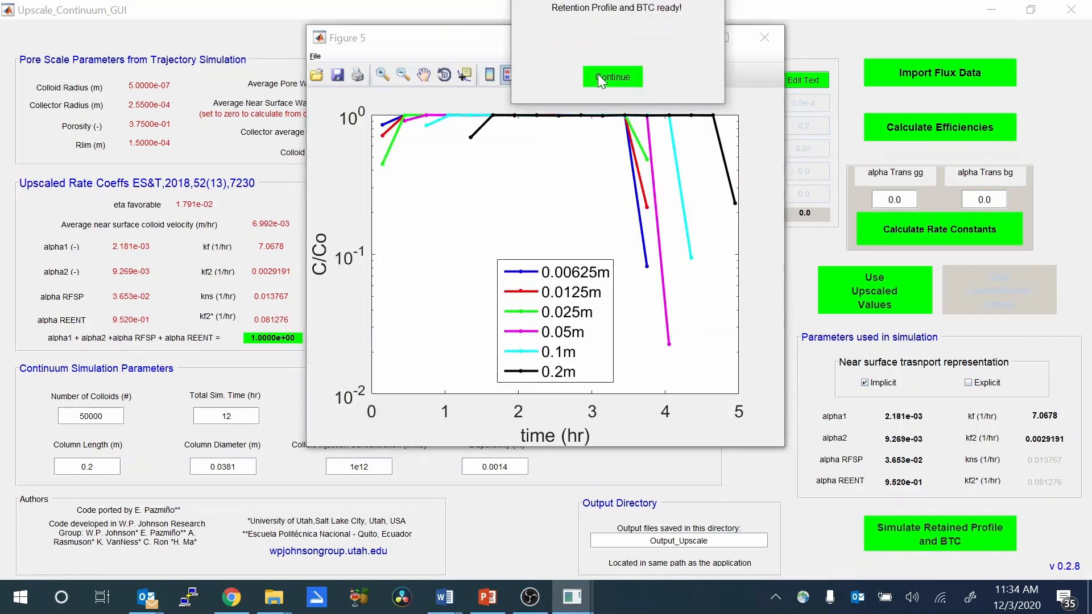
click(598, 75)
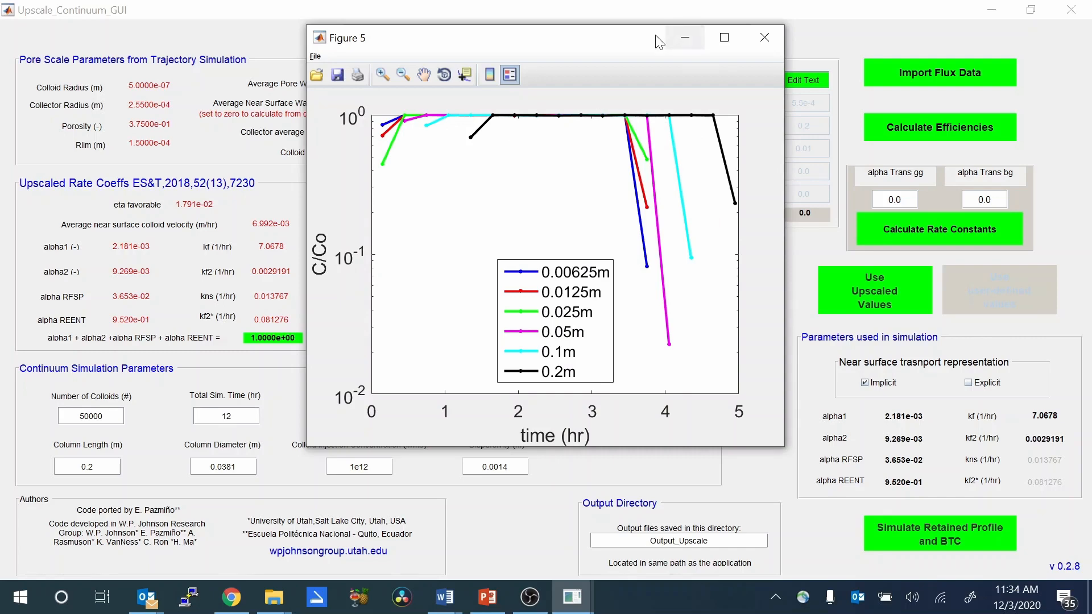
drag(656, 41, 362, 37)
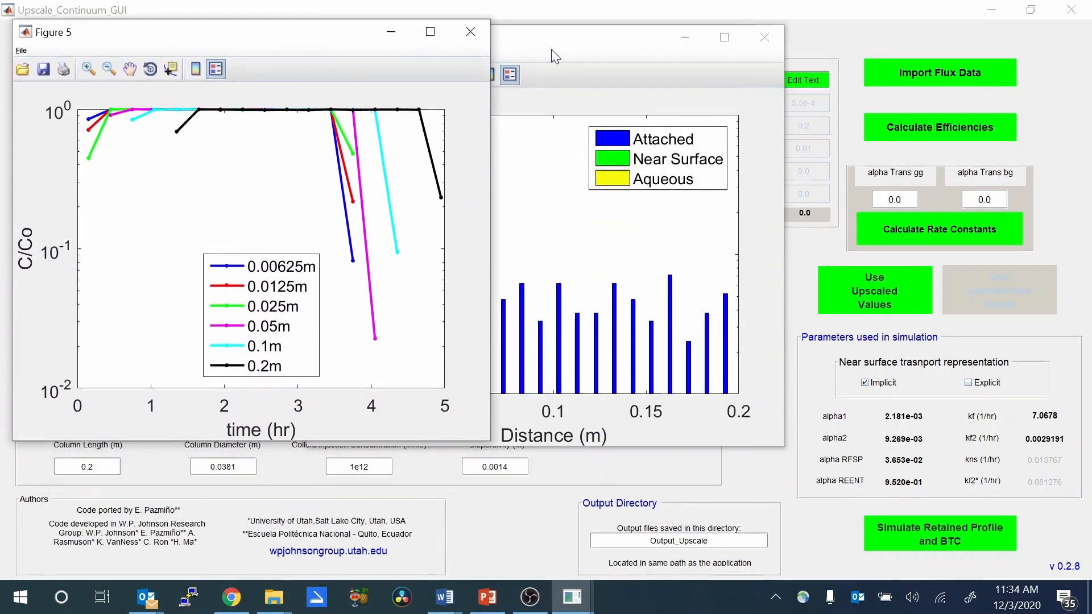
drag(555, 44, 529, 79)
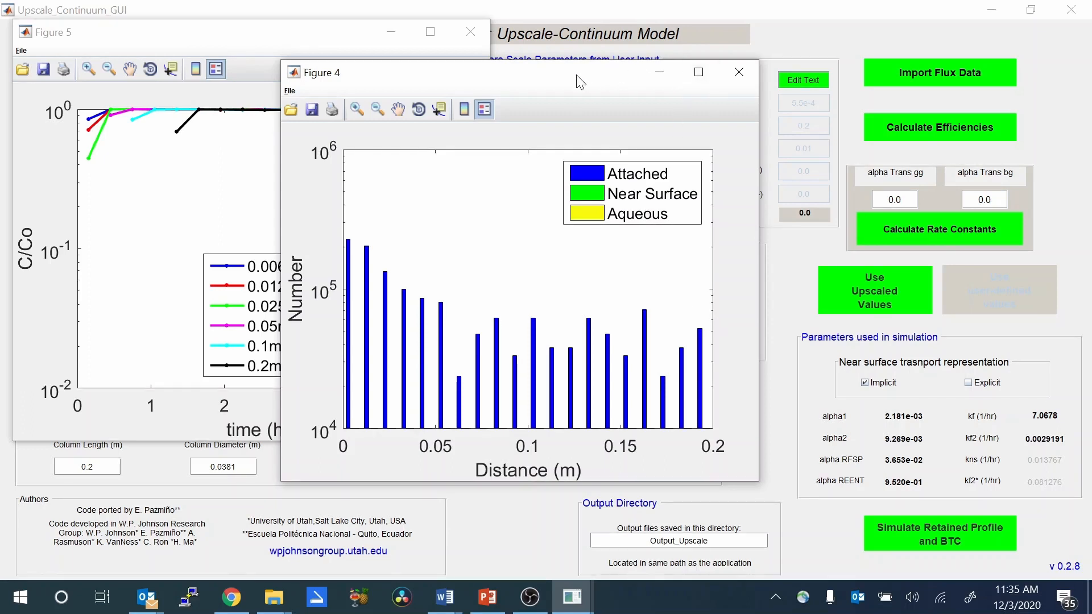
drag(579, 81, 529, 51)
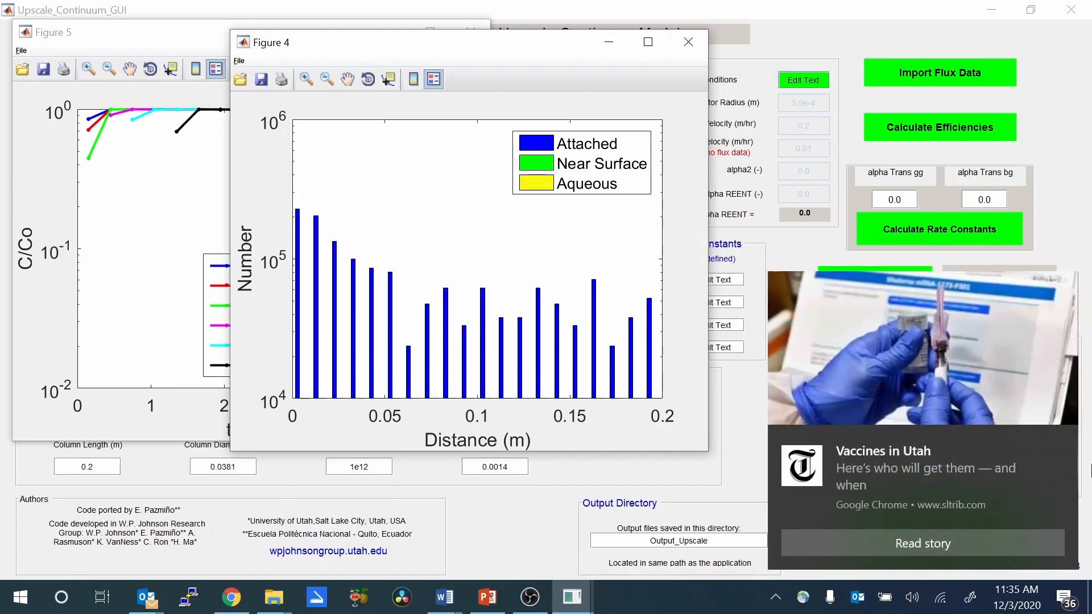
click(1062, 446)
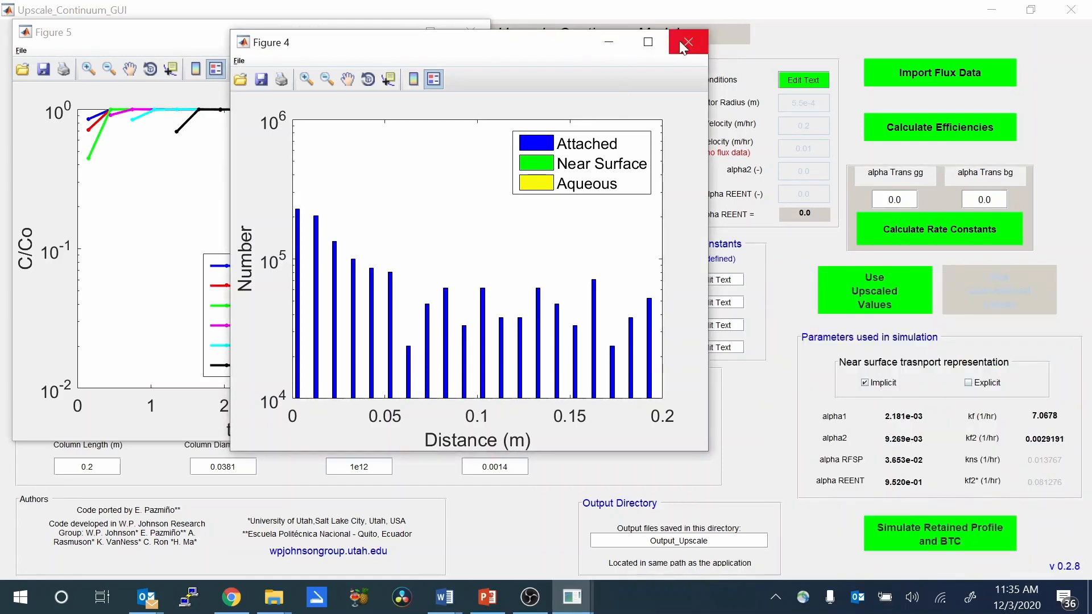
Import another flux data workbook in .xlsx format and acknowledge the load notice
click(909, 73)
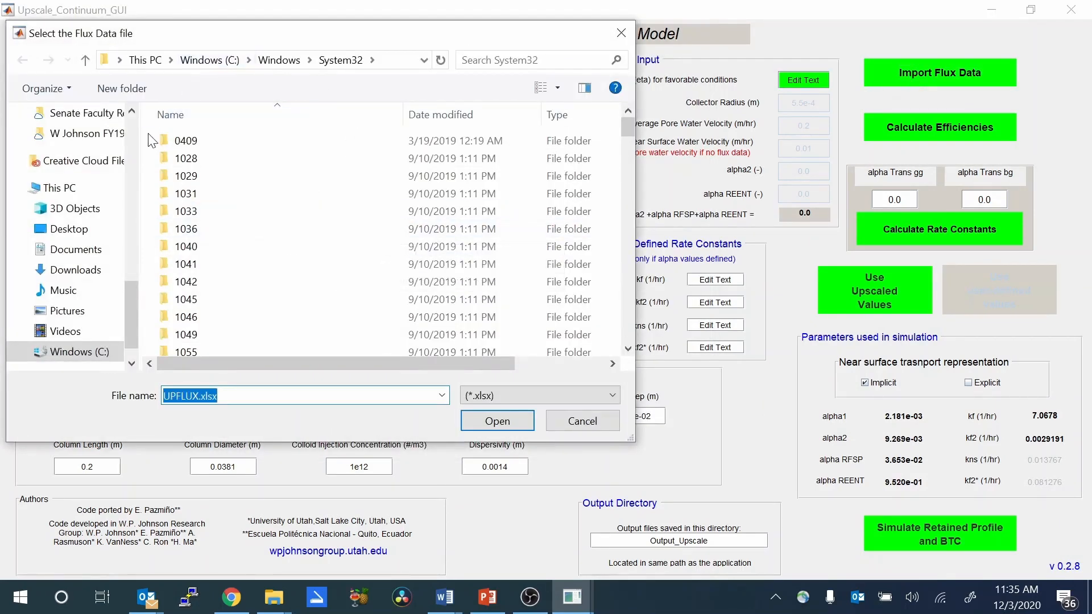
drag(131, 295, 138, 244)
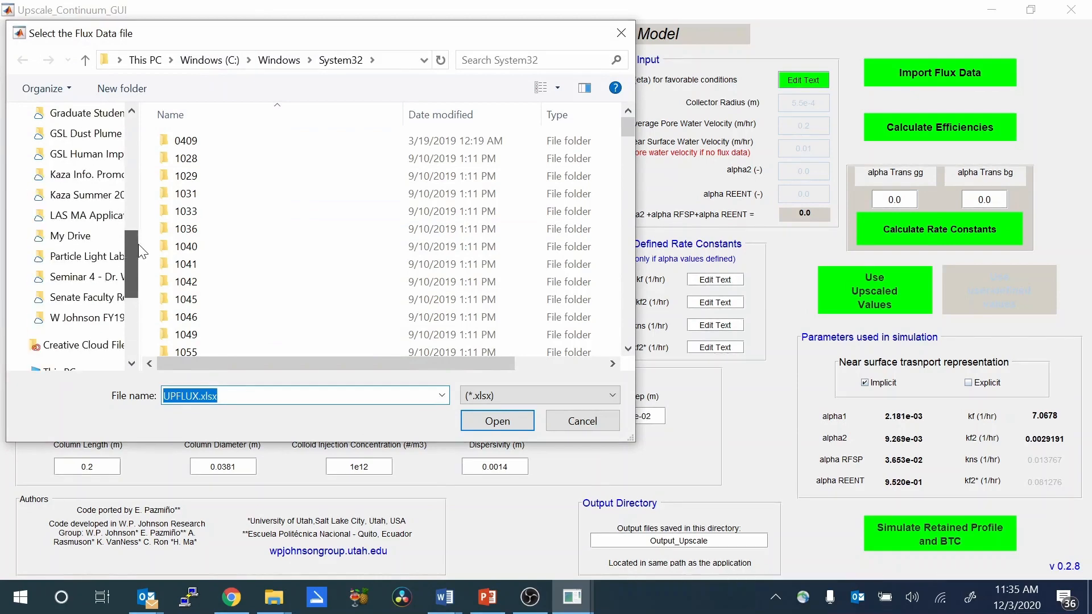
key(Return)
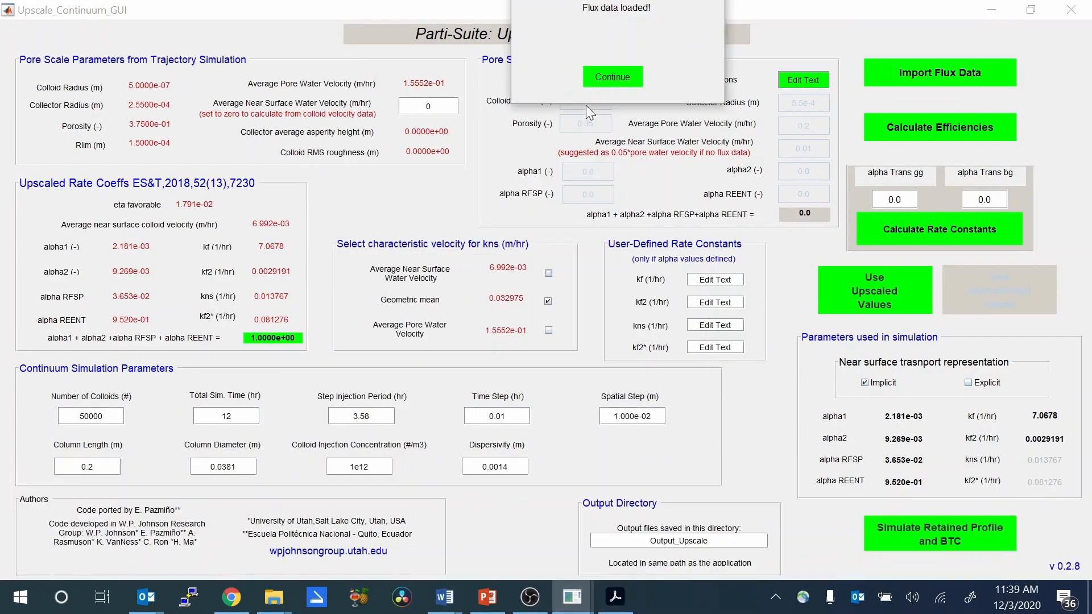
click(604, 80)
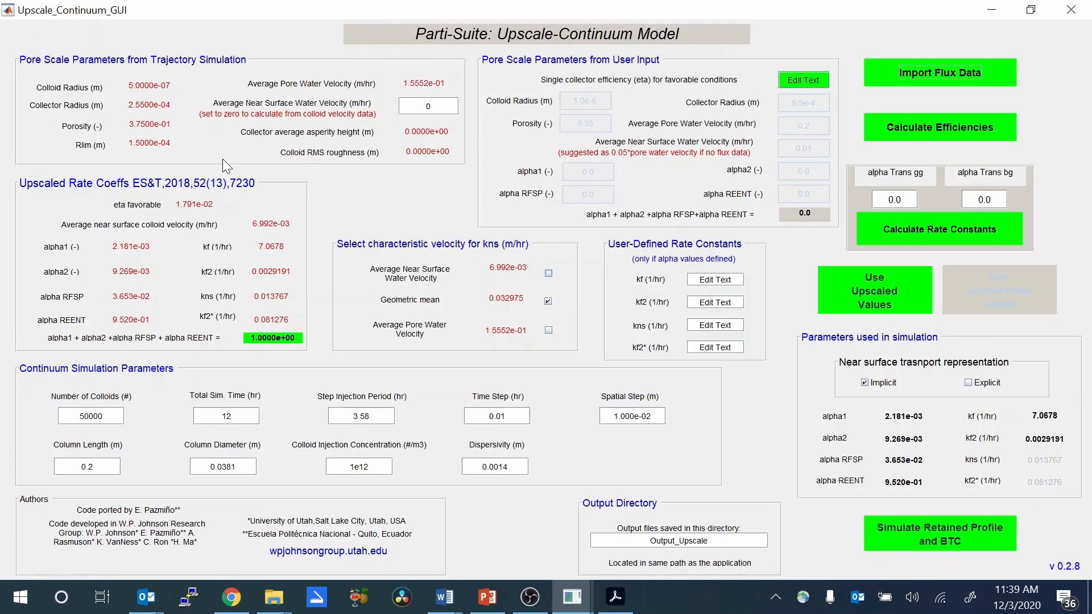
Calculate the efficiencies from the newly imported flux data and acknowledge both the ATTACHK note and the completion notice
click(932, 124)
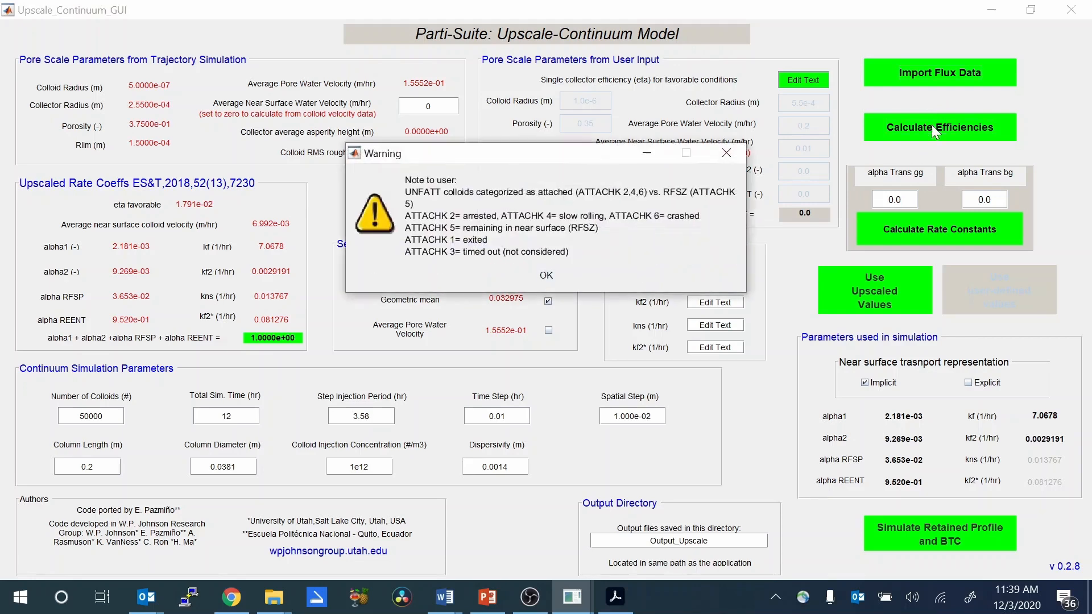
click(547, 279)
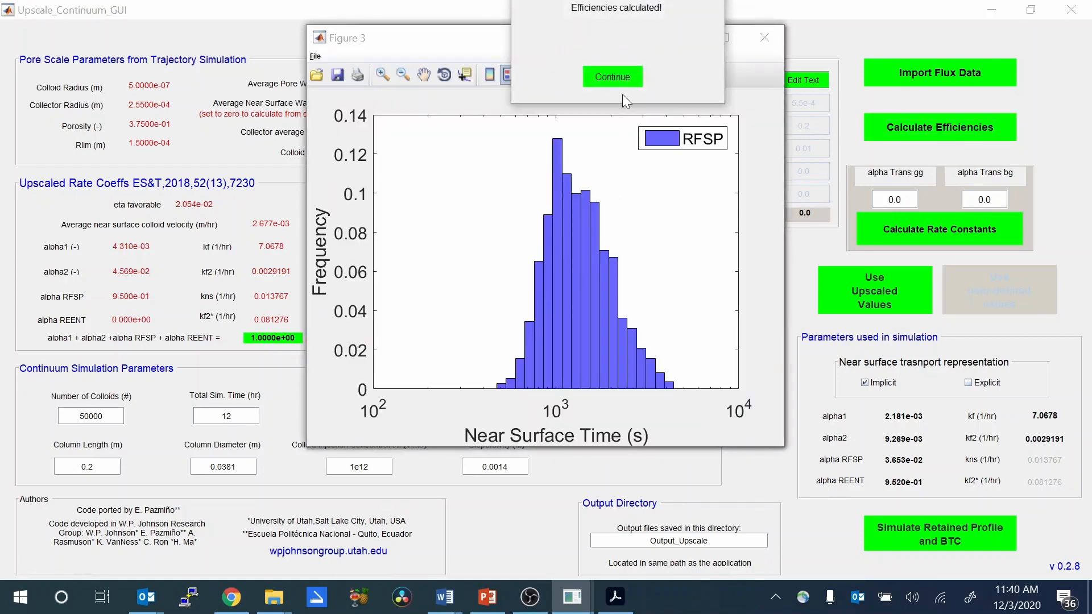
click(621, 77)
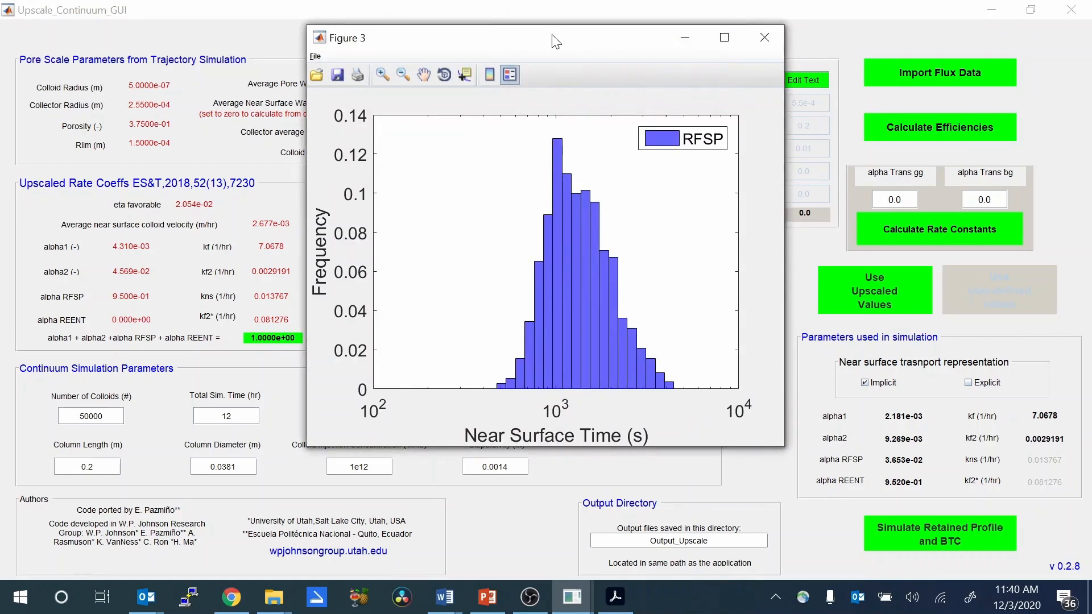
Spread out the three new histogram figures to compare the RFSP, total time and near surface time distributions
drag(546, 42, 849, 214)
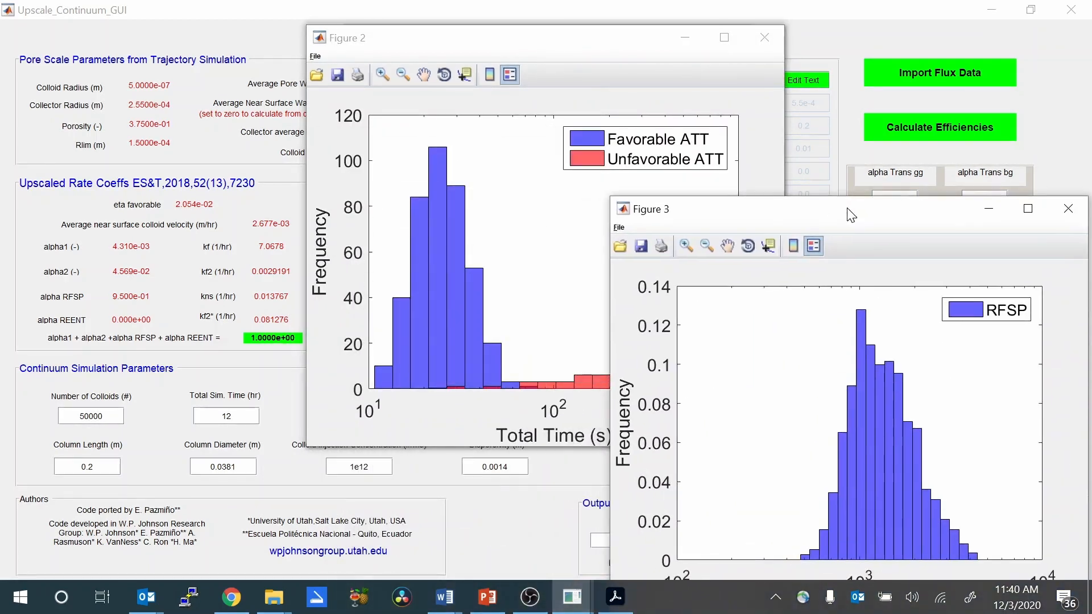
drag(537, 43, 559, 184)
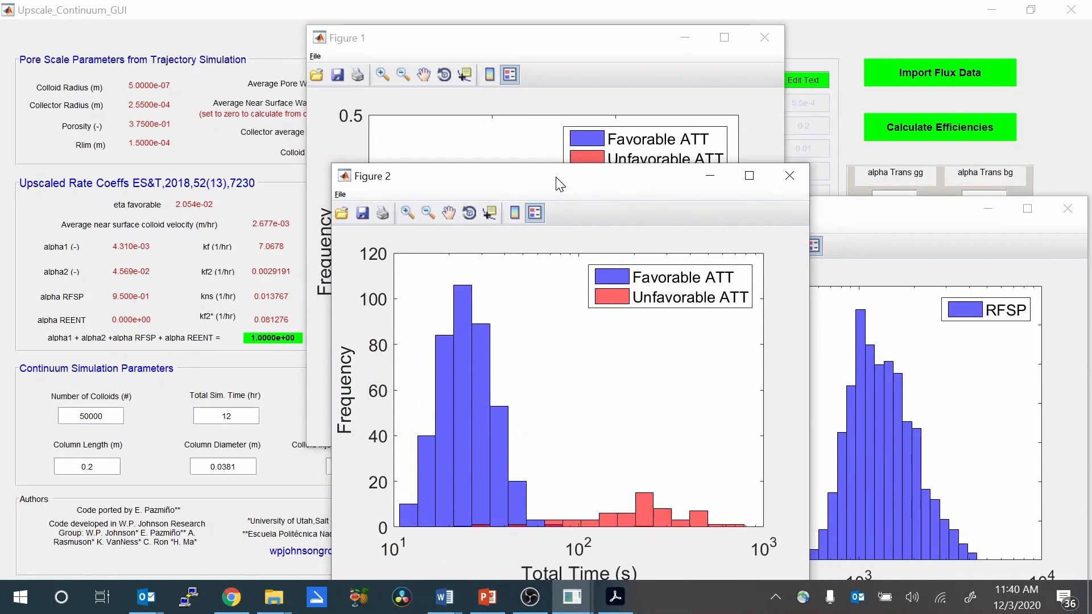
drag(544, 45, 365, 189)
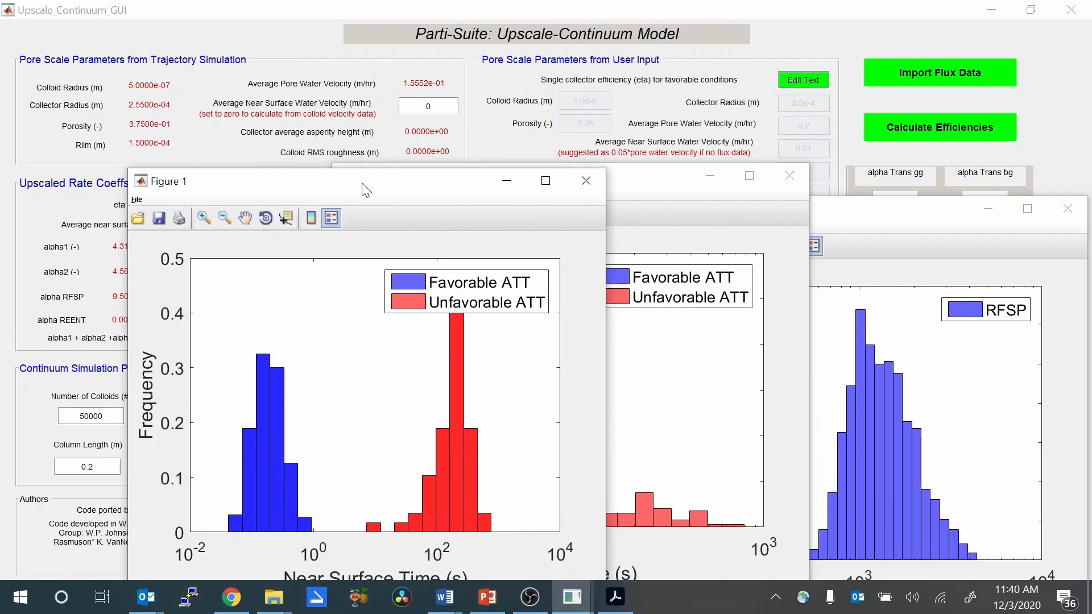
Return to the main model window, calculate the rate constants, and recalculate them with alpha Trans gg set to 0.5
click(309, 12)
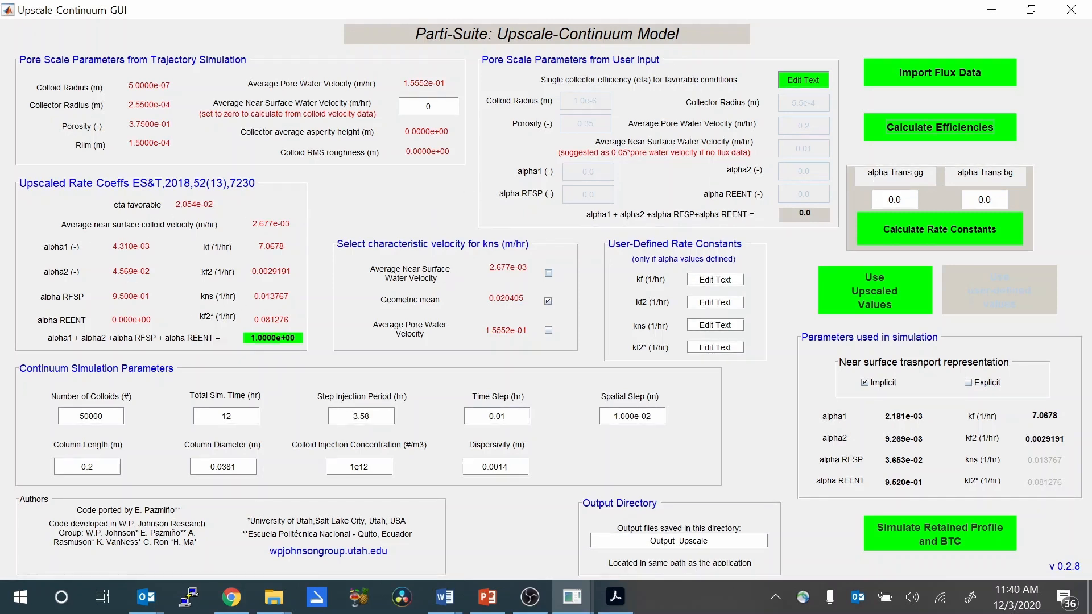
click(960, 228)
click(897, 200)
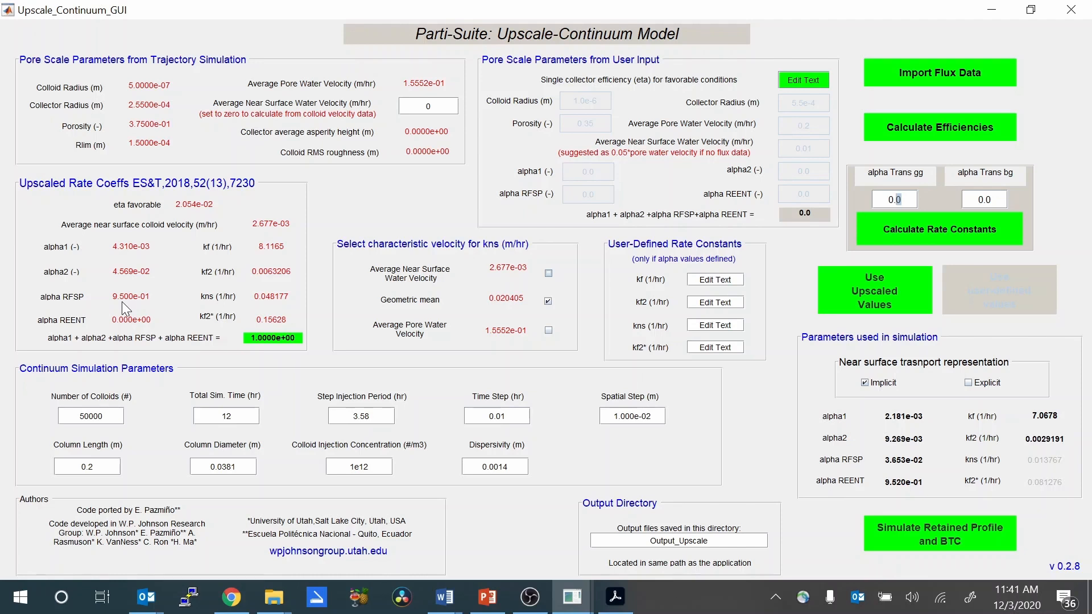
text(5)
click(950, 231)
Load the recalculated upscaled values into the simulation and switch the near surface transport representation to explicit
click(883, 285)
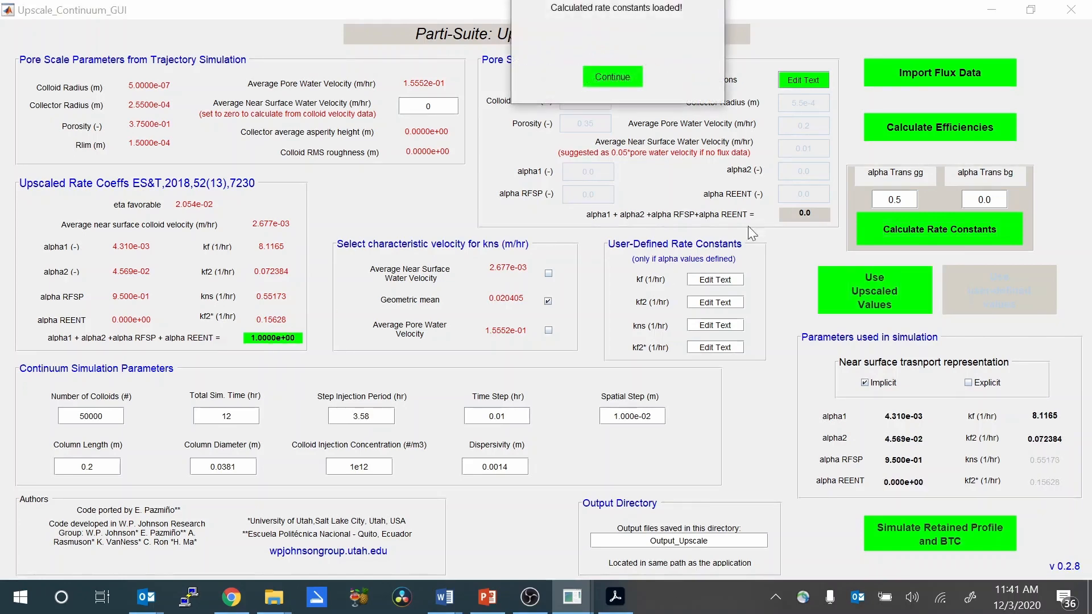
click(619, 76)
click(624, 81)
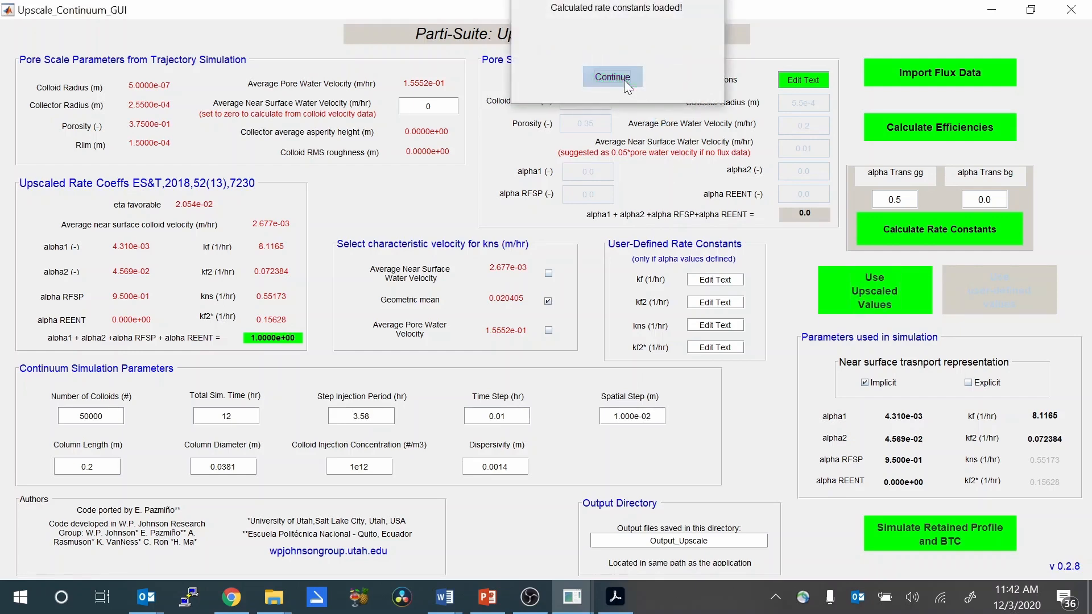
click(968, 383)
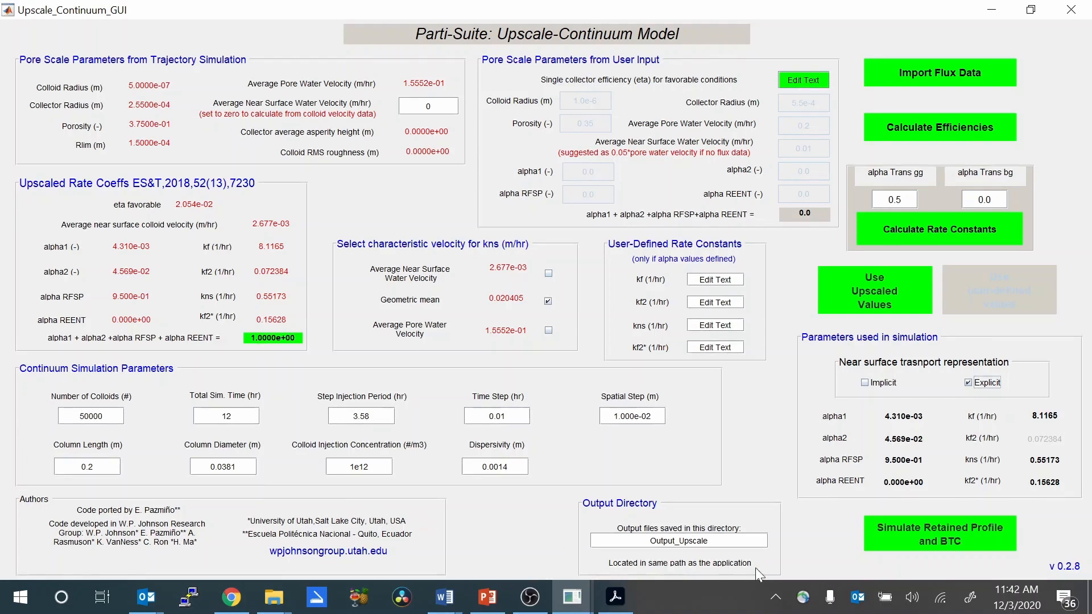
Run the retained profile and BTC simulation with explicit transport and separate the breakthrough and retention figures for examination
click(893, 531)
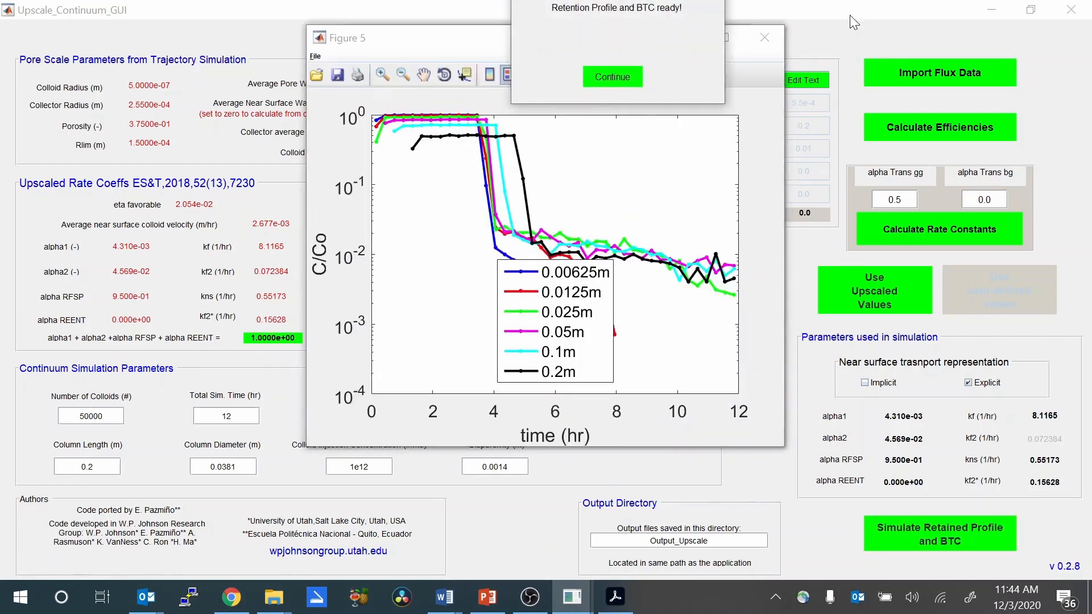
click(628, 72)
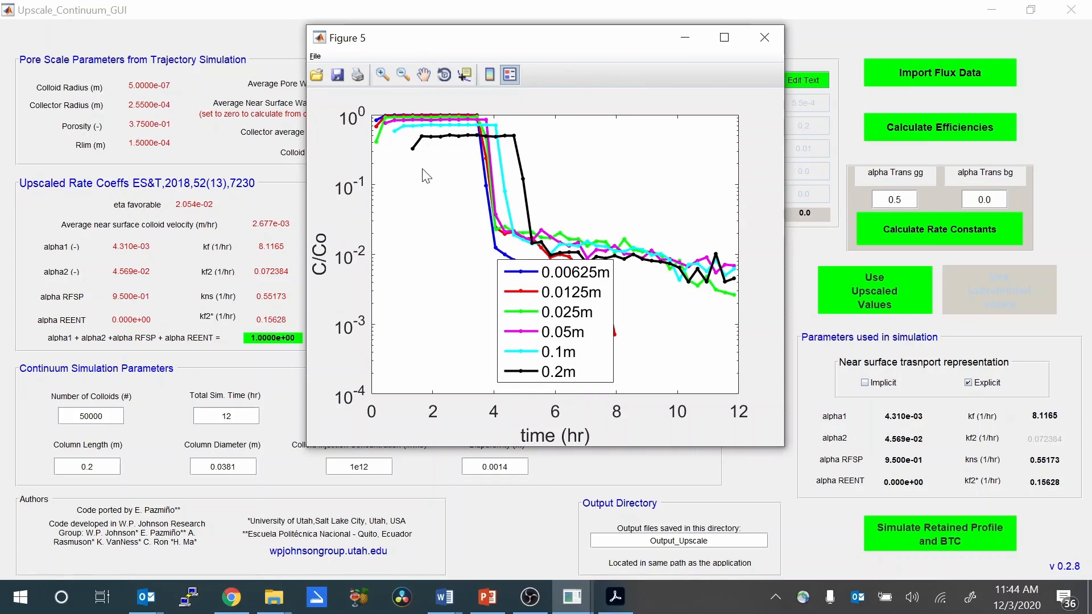
drag(519, 43, 253, 211)
drag(528, 47, 606, 149)
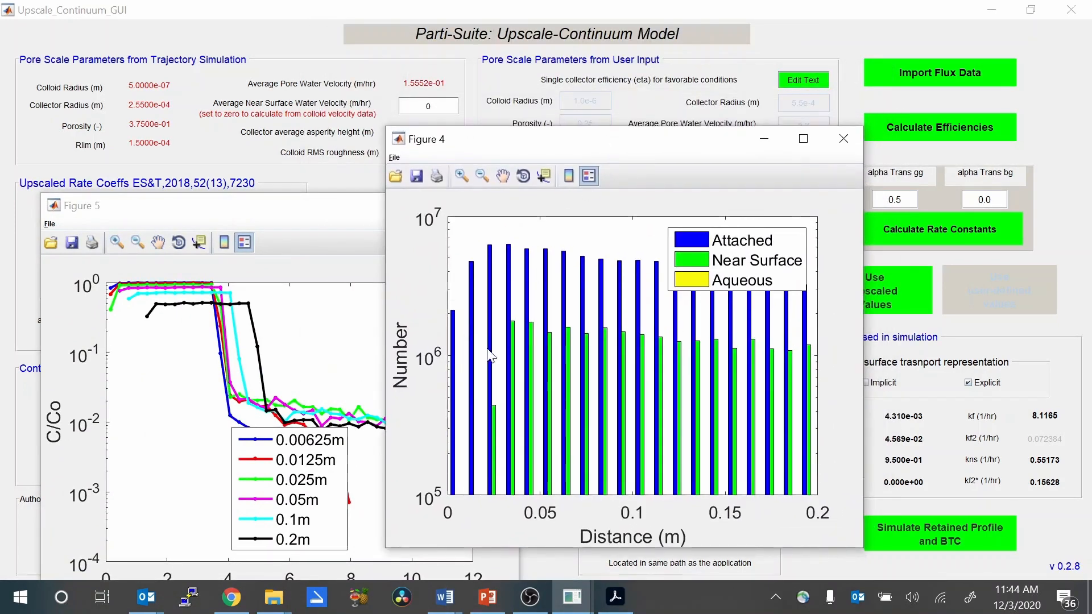